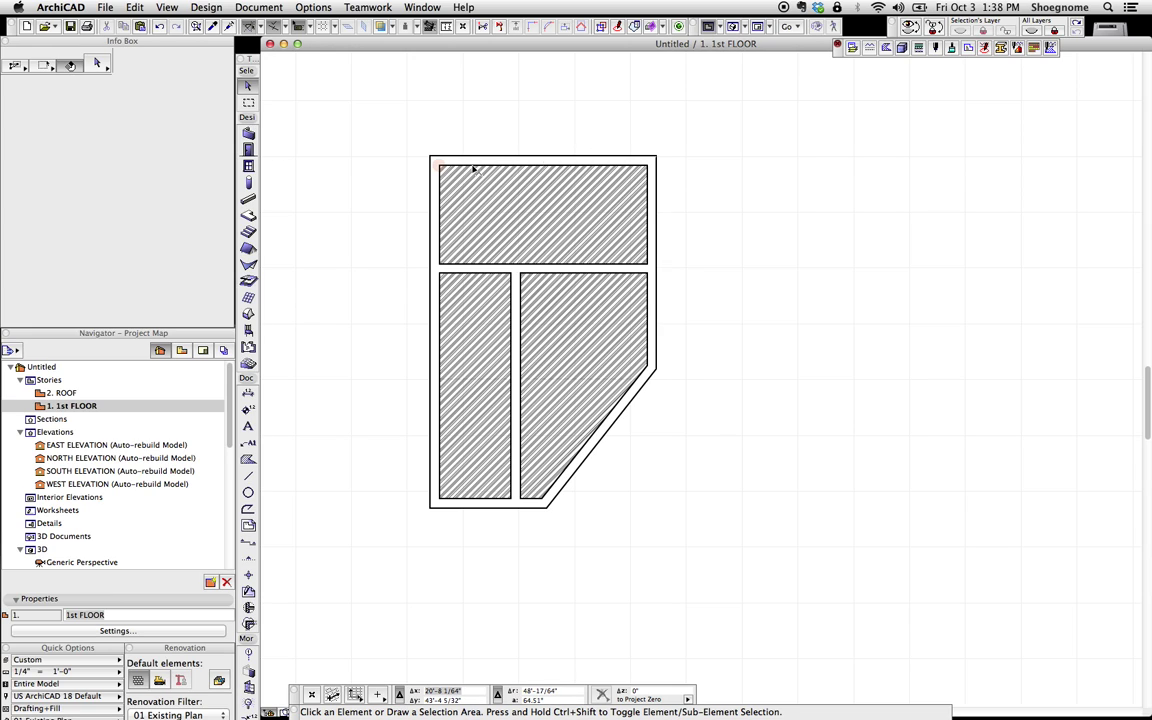
# Step: Enable the ConcreteCoverAtMainBars, ConstructionToleranceClass and EnvironmentalClass IFC properties for the west, north and south exterior walls
pyautogui.click(432, 158)
pyautogui.keyDown('shift'); pyautogui.click(436, 230); pyautogui.keyUp('shift')
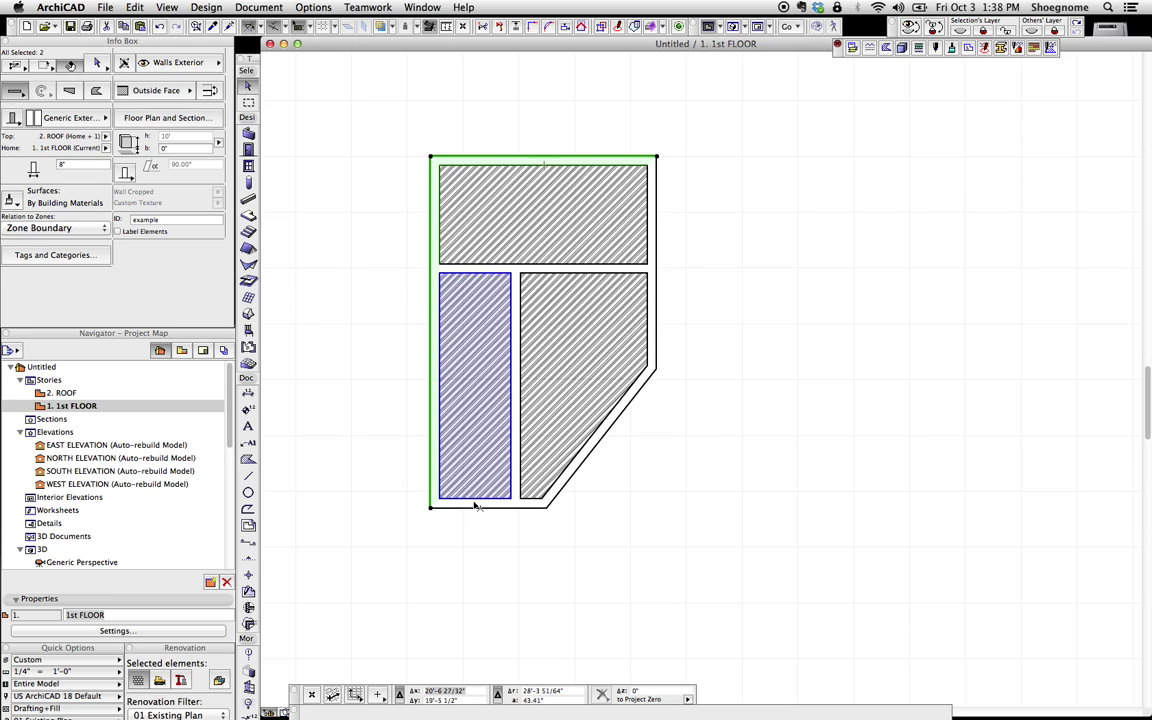
pyautogui.keyDown('shift'); pyautogui.click(478, 506); pyautogui.keyUp('shift')
pyautogui.click(97, 64)
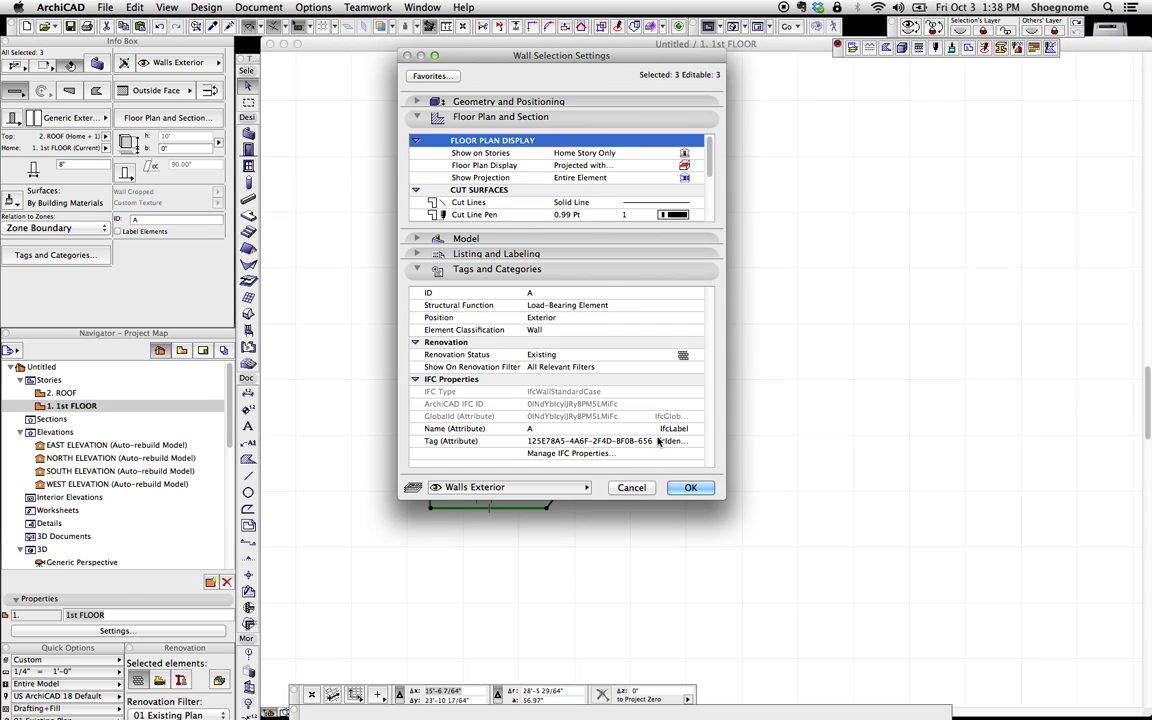
pyautogui.click(609, 454)
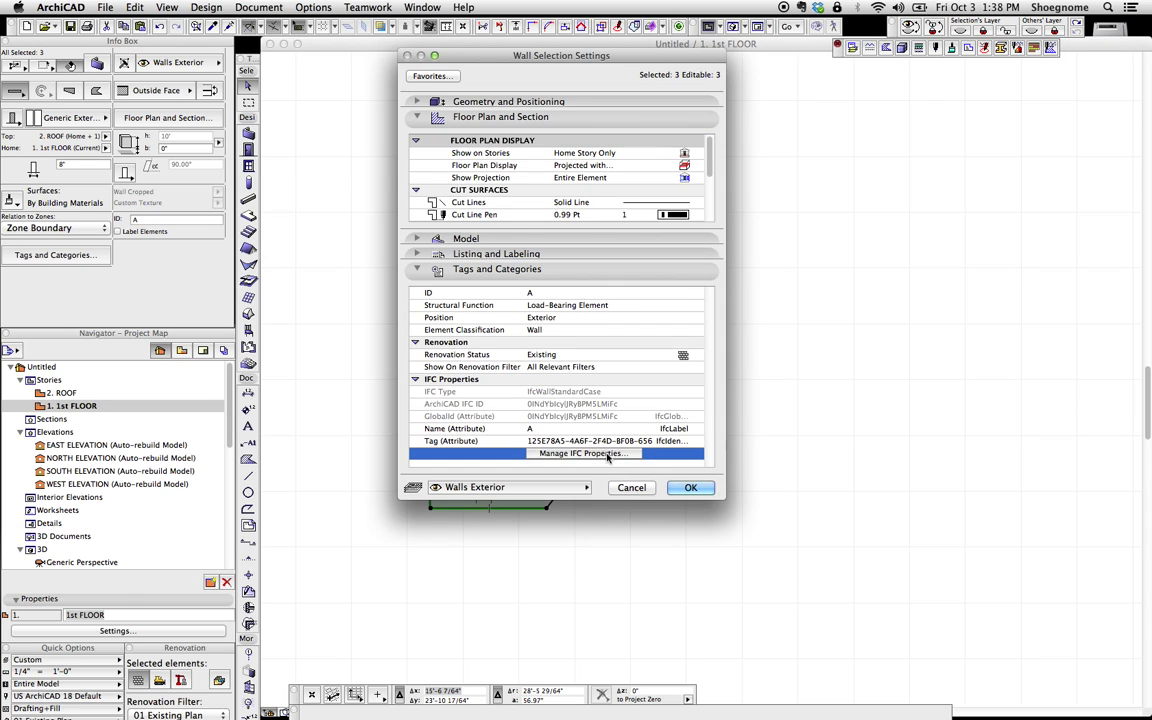
pyautogui.click(407, 305)
pyautogui.click(407, 303)
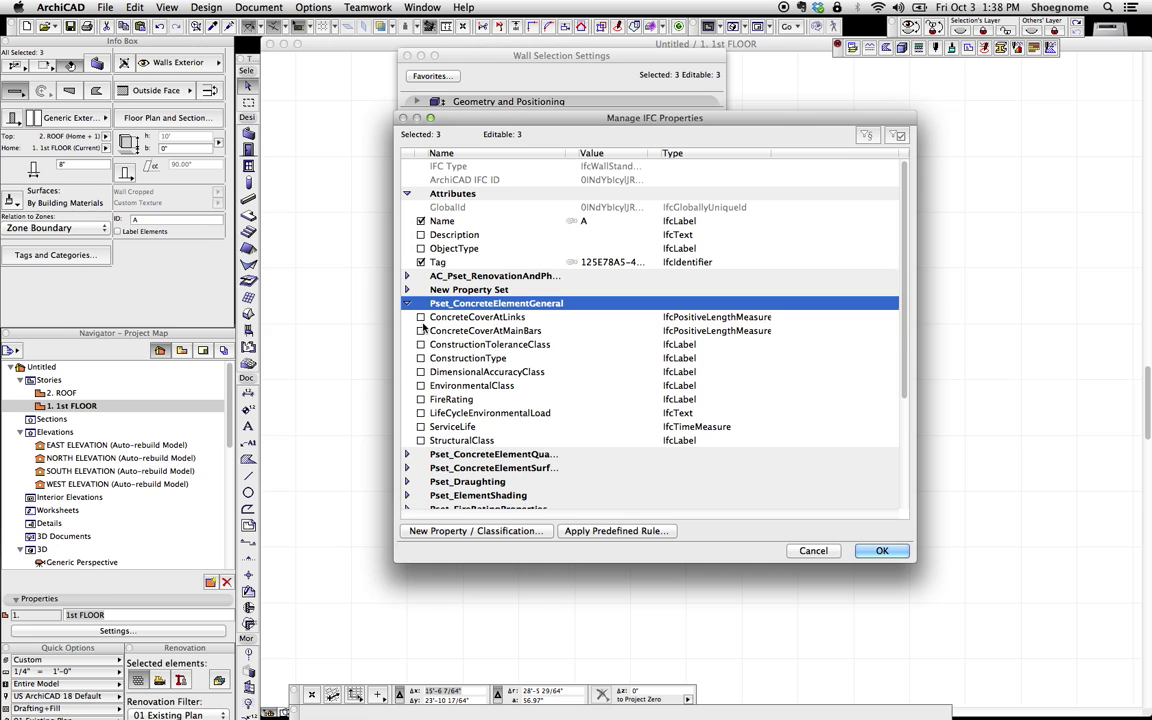
pyautogui.click(421, 330)
pyautogui.click(421, 344)
pyautogui.click(421, 386)
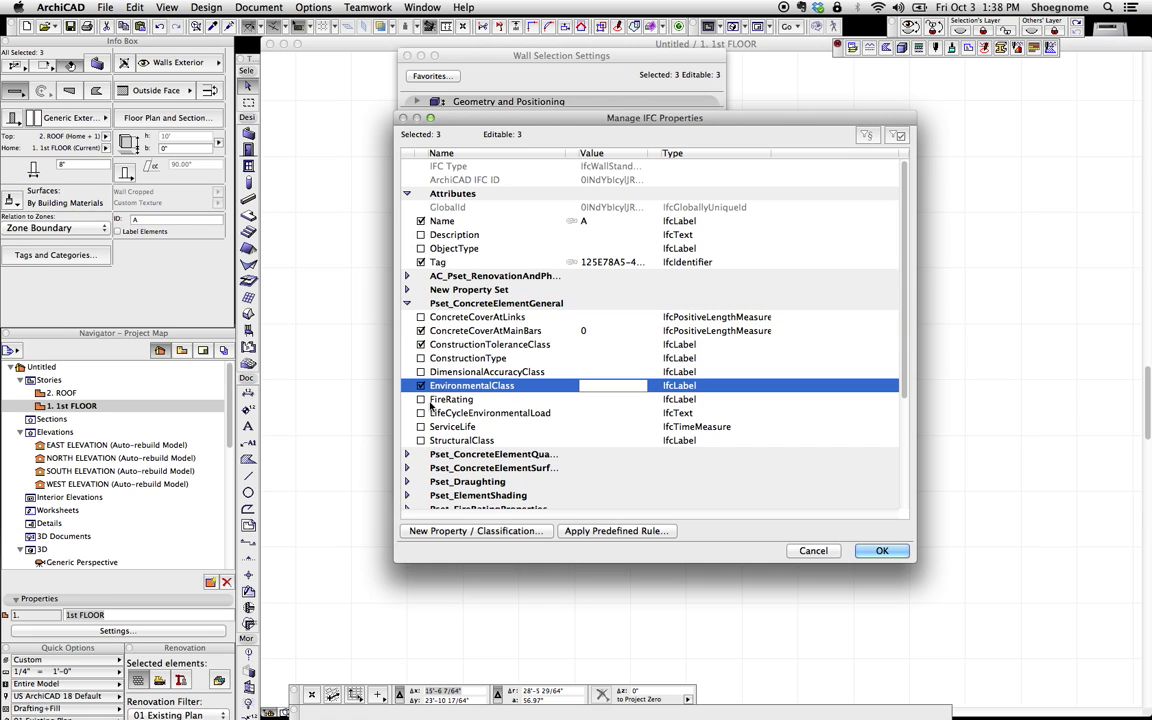
pyautogui.click(880, 551)
pyautogui.click(688, 487)
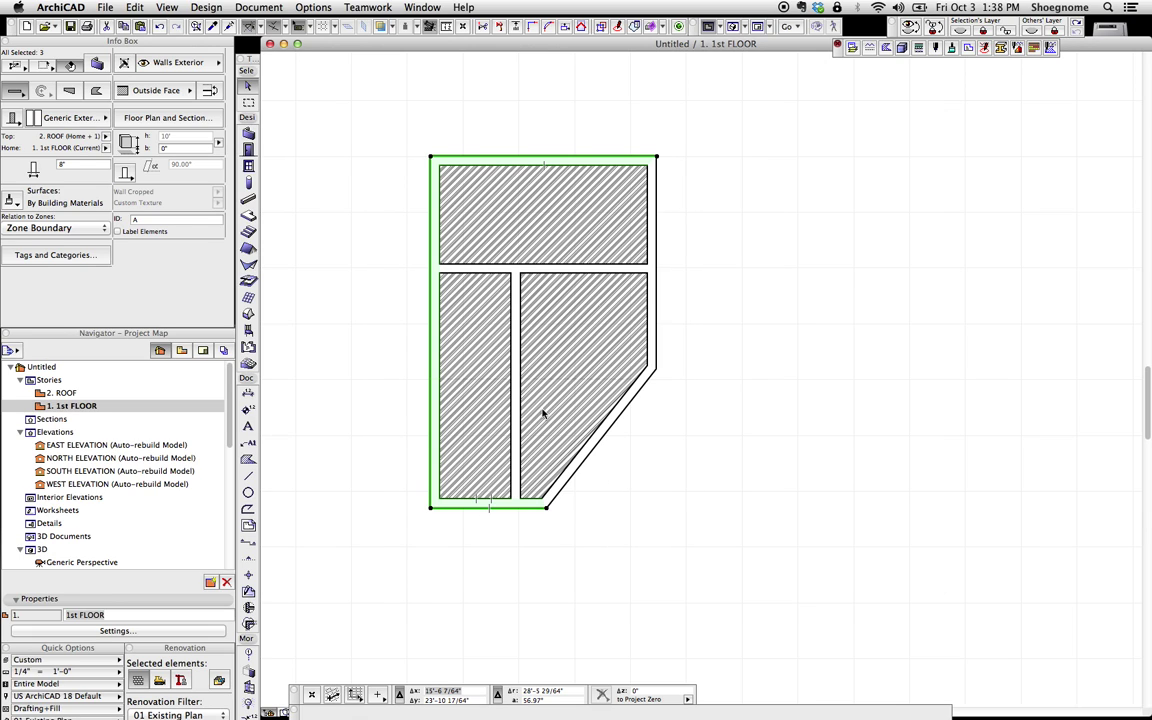
# Step: Examine the tags and IFC properties of the selected exterior walls, then of the west, south and north walls individually
pyautogui.click(55, 254)
pyautogui.click(432, 490)
pyautogui.click(75, 257)
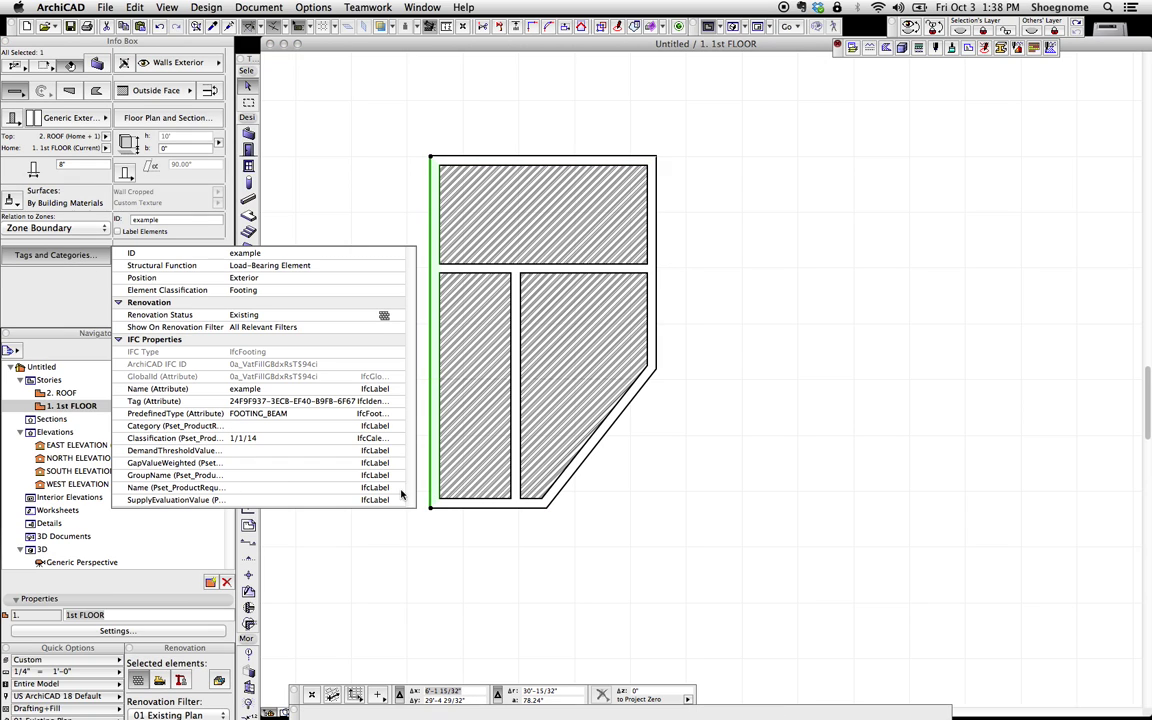
pyautogui.click(476, 511)
pyautogui.click(90, 255)
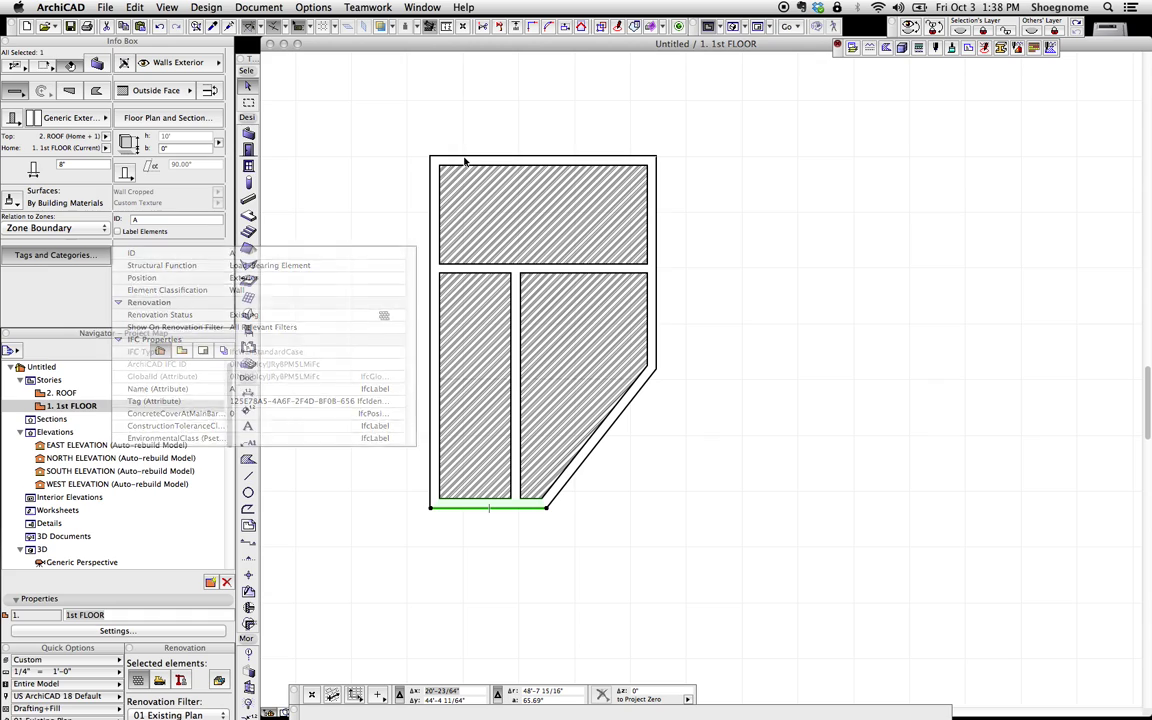
pyautogui.click(471, 157)
pyautogui.click(75, 255)
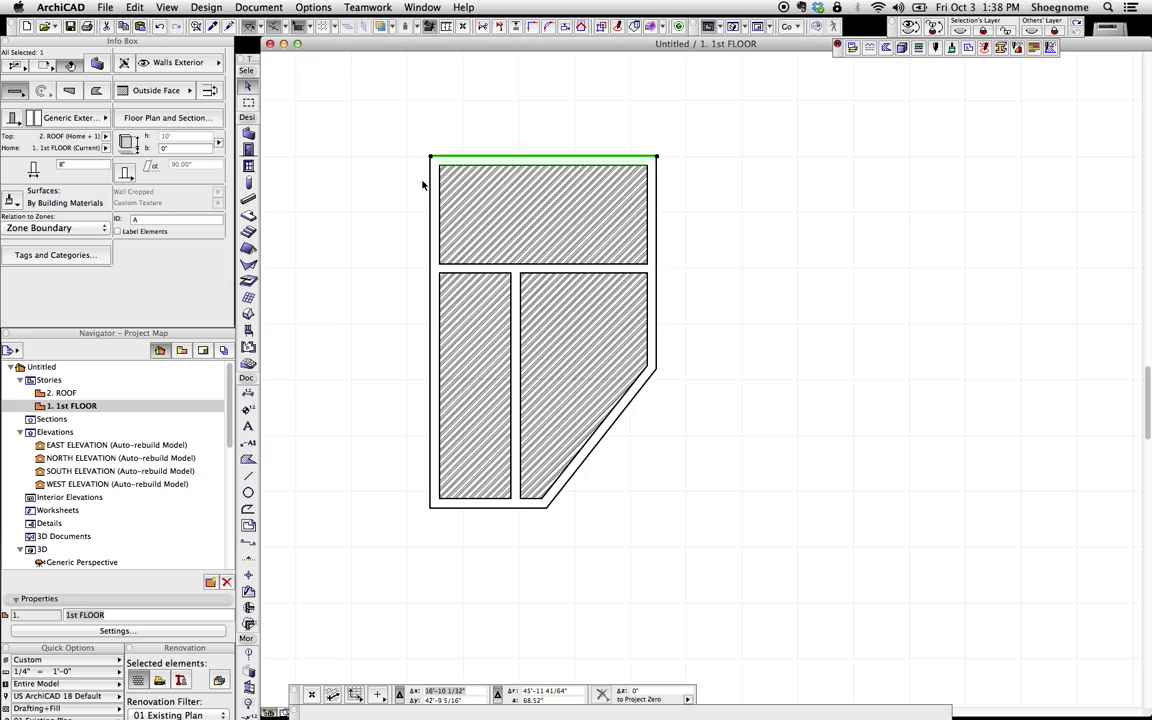
# Step: Set the ConstructionToleranceClass of the north and south exterior walls to "blah blah" and clear the selection
pyautogui.keyDown('shift'); pyautogui.click(505, 508); pyautogui.keyUp('shift')
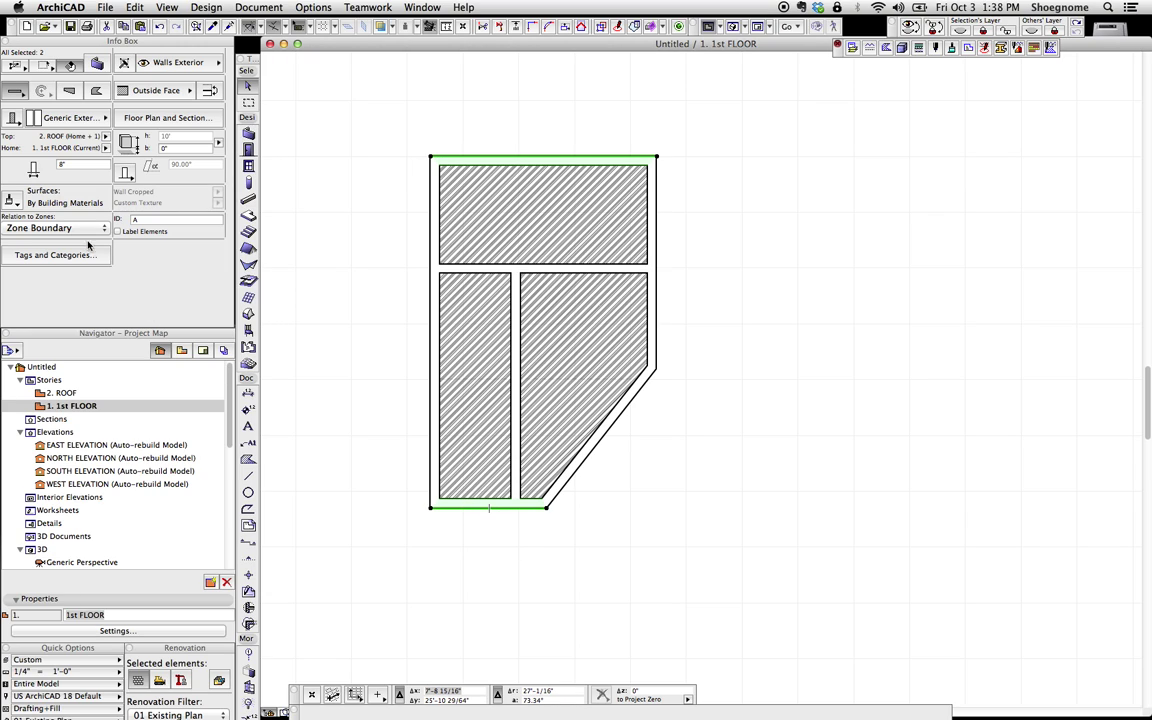
pyautogui.click(55, 254)
pyautogui.click(249, 425)
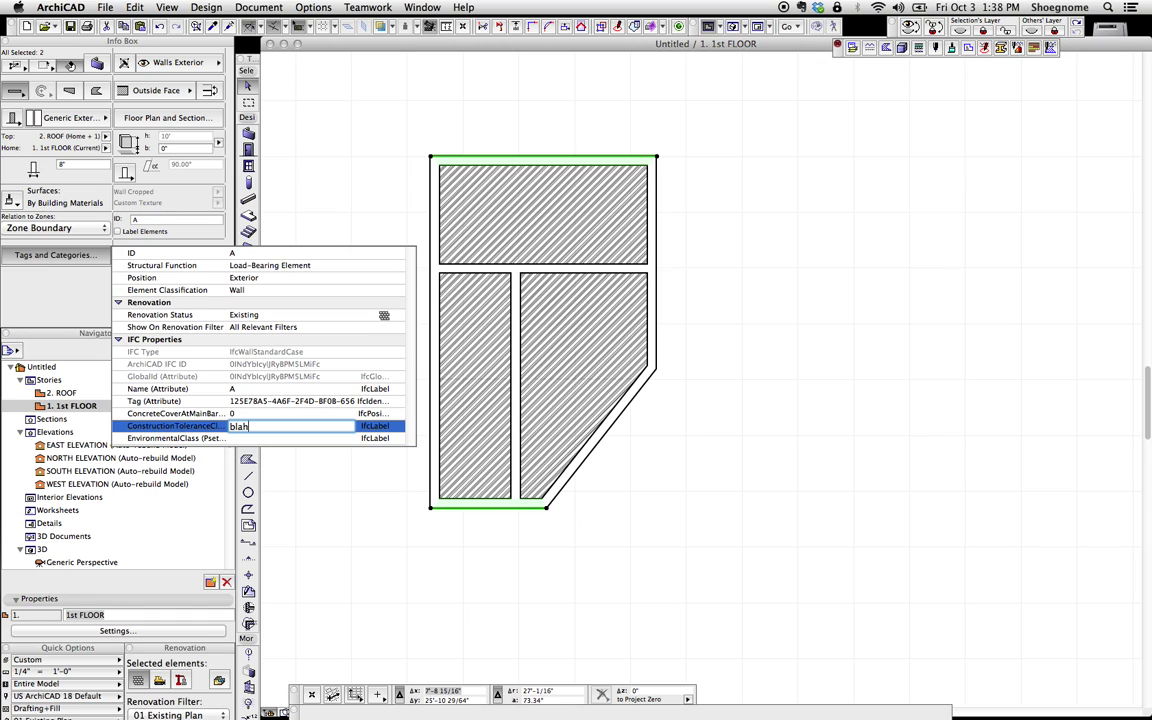
pyautogui.write('blah blah')
pyautogui.press('Return')
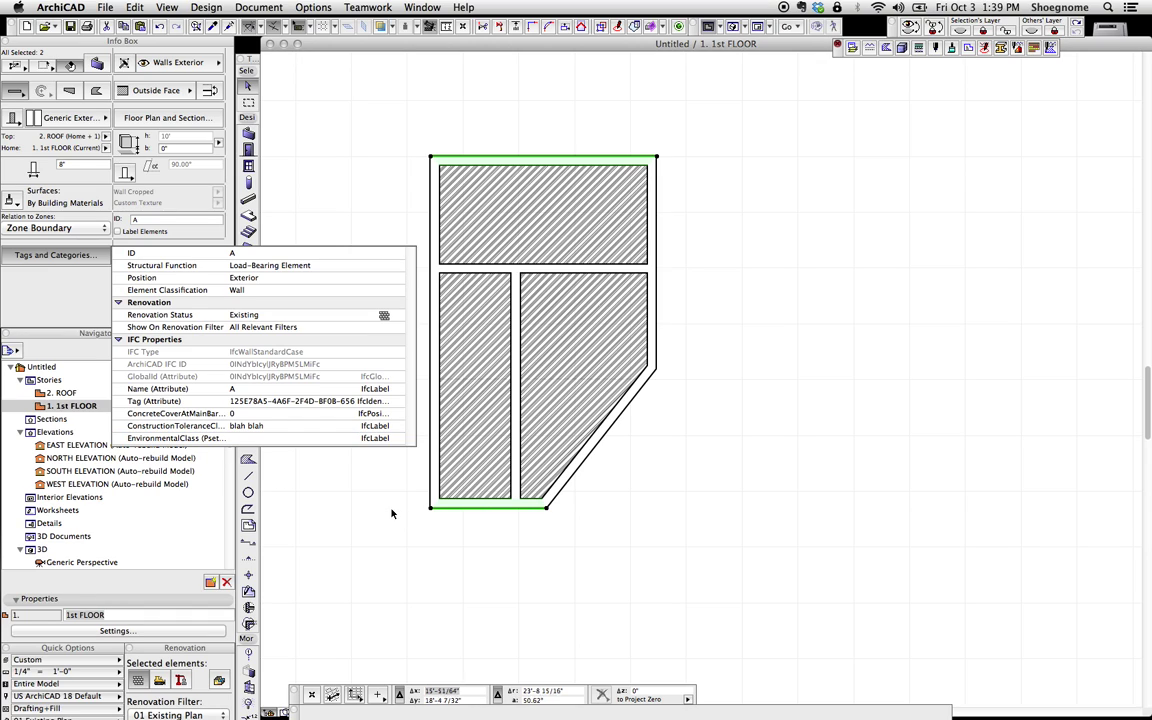
pyautogui.click(391, 159)
pyautogui.click(380, 134)
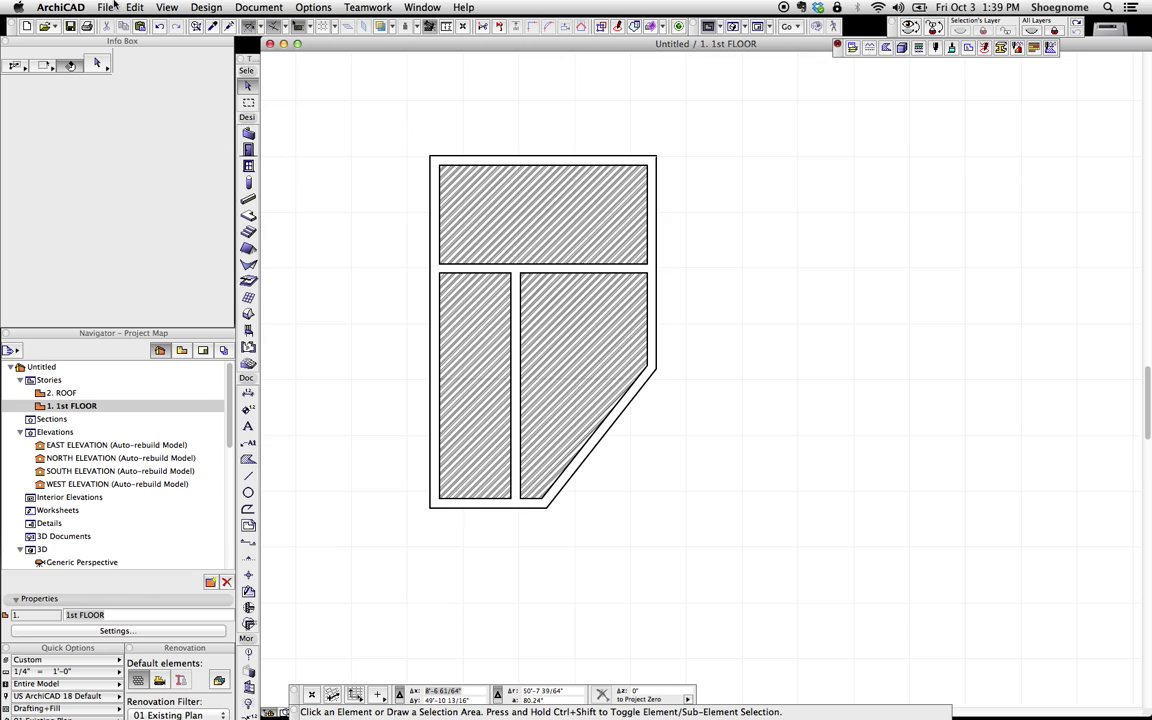
# Step: Open the IFC Manager and enlarge its window over the floor plan
pyautogui.click(108, 7)
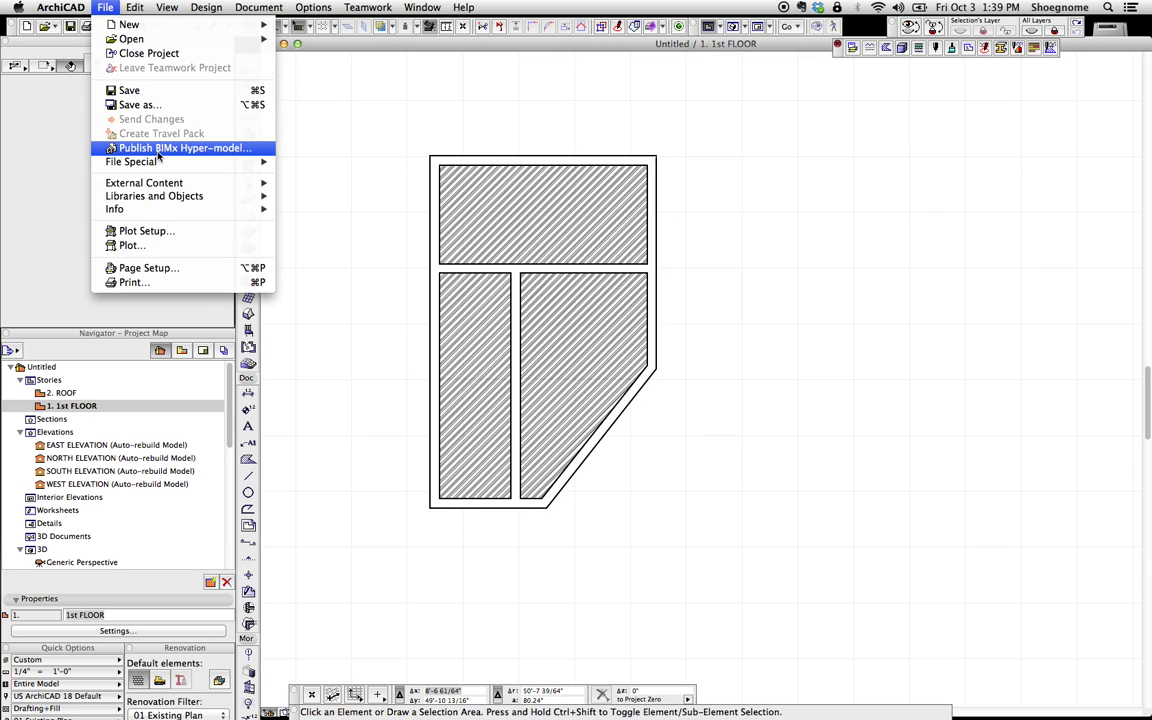
pyautogui.moveTo(150, 161)
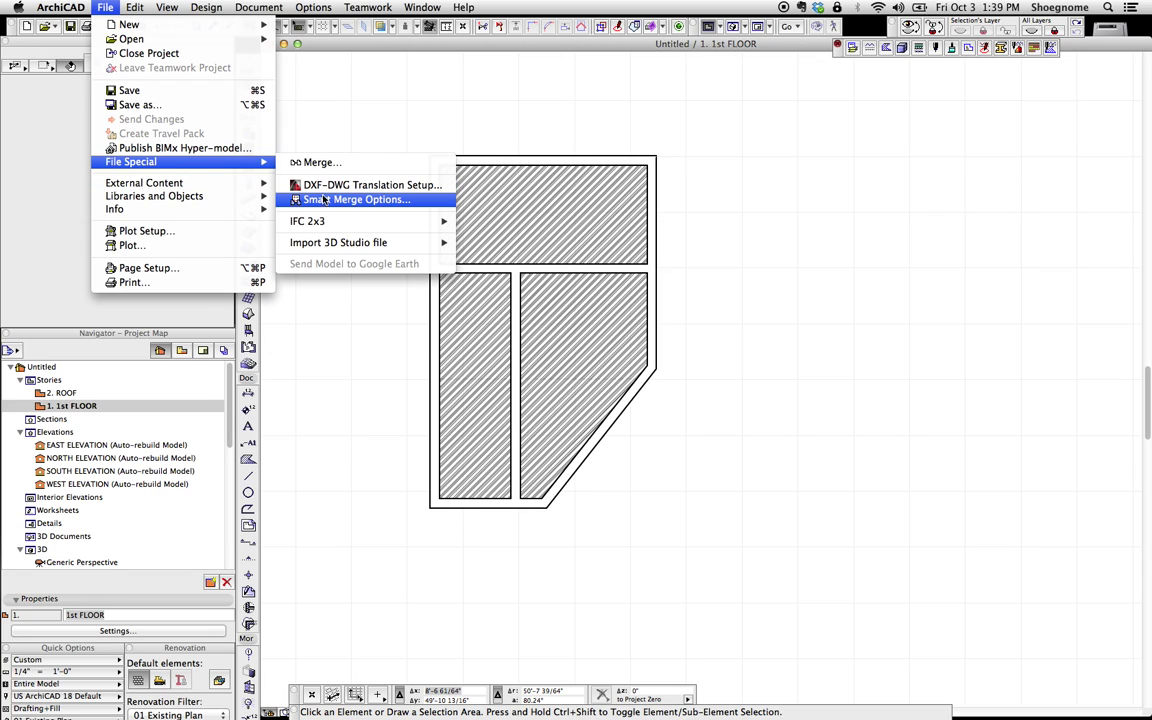
pyautogui.moveTo(320, 224)
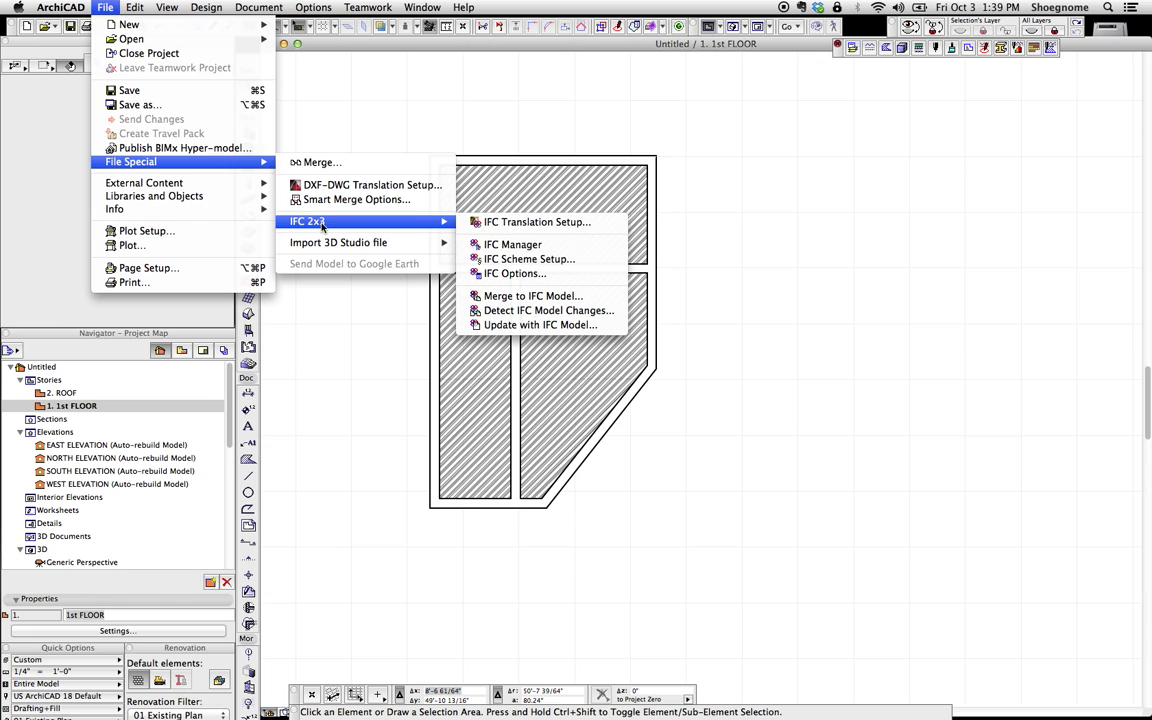
pyautogui.click(535, 246)
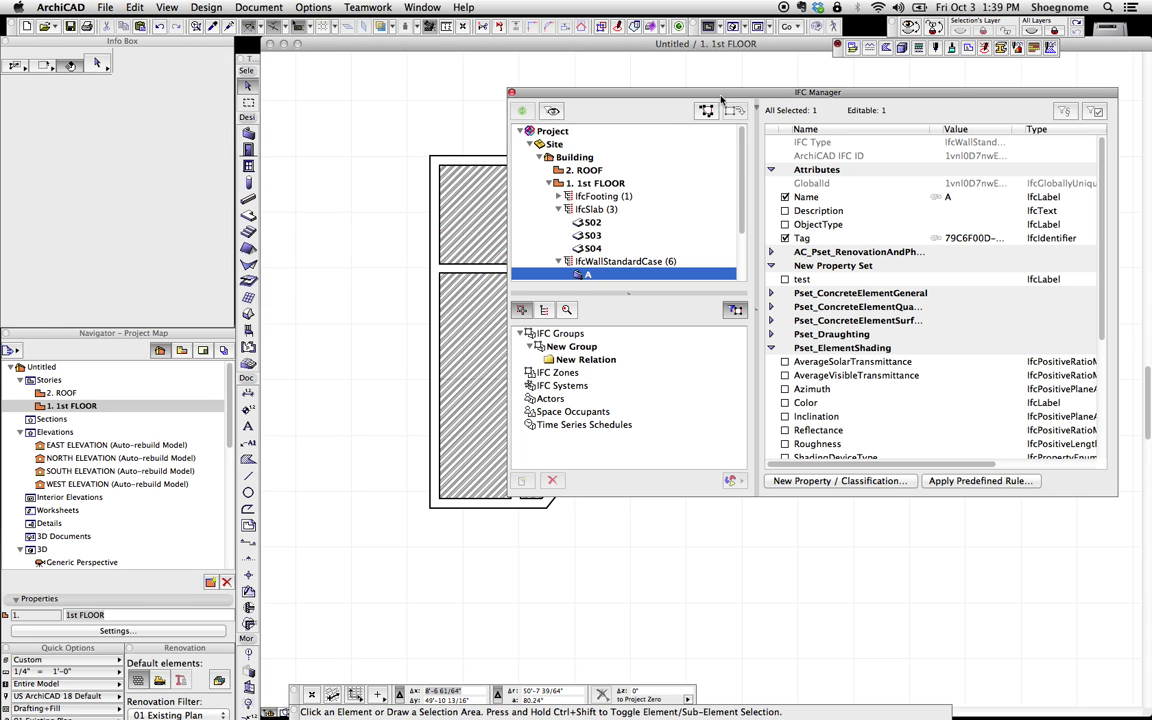
pyautogui.moveTo(681, 86); pyautogui.dragTo(507, 90)
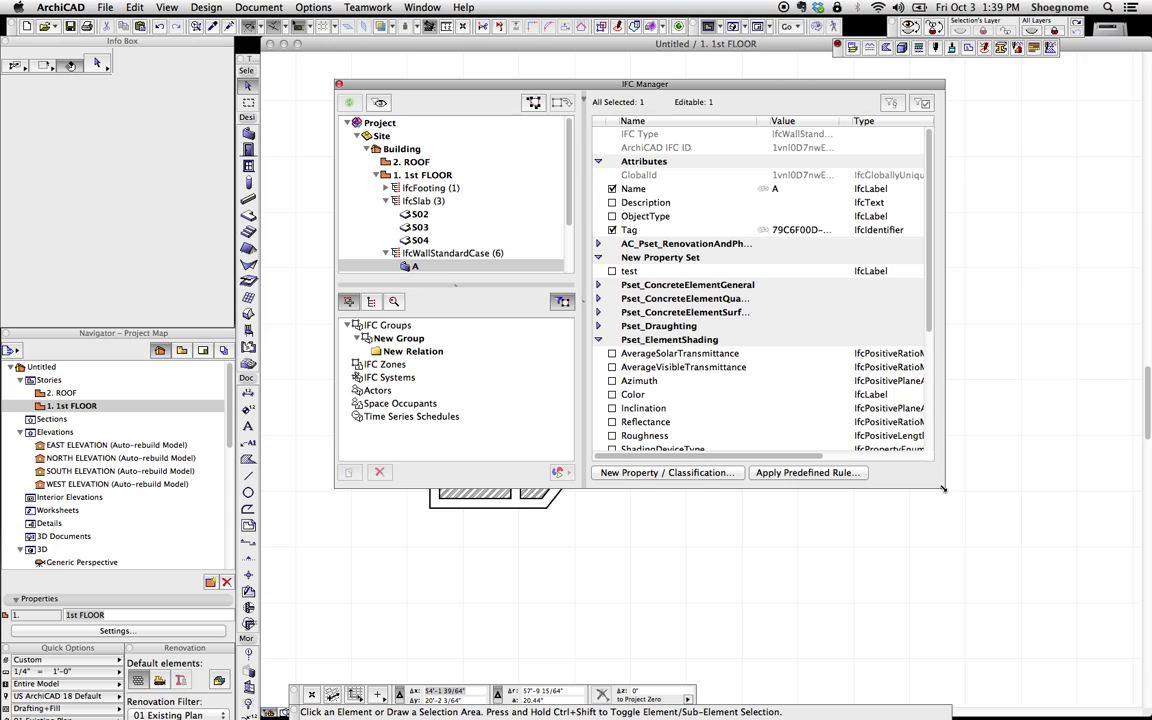
pyautogui.moveTo(943, 487); pyautogui.dragTo(1002, 577)
# Step: Enable the Color, Inclination and Reflectance properties of Pset_ElementShading for both walls named B in the IFC Manager
pyautogui.scroll(-3, 455, 190)
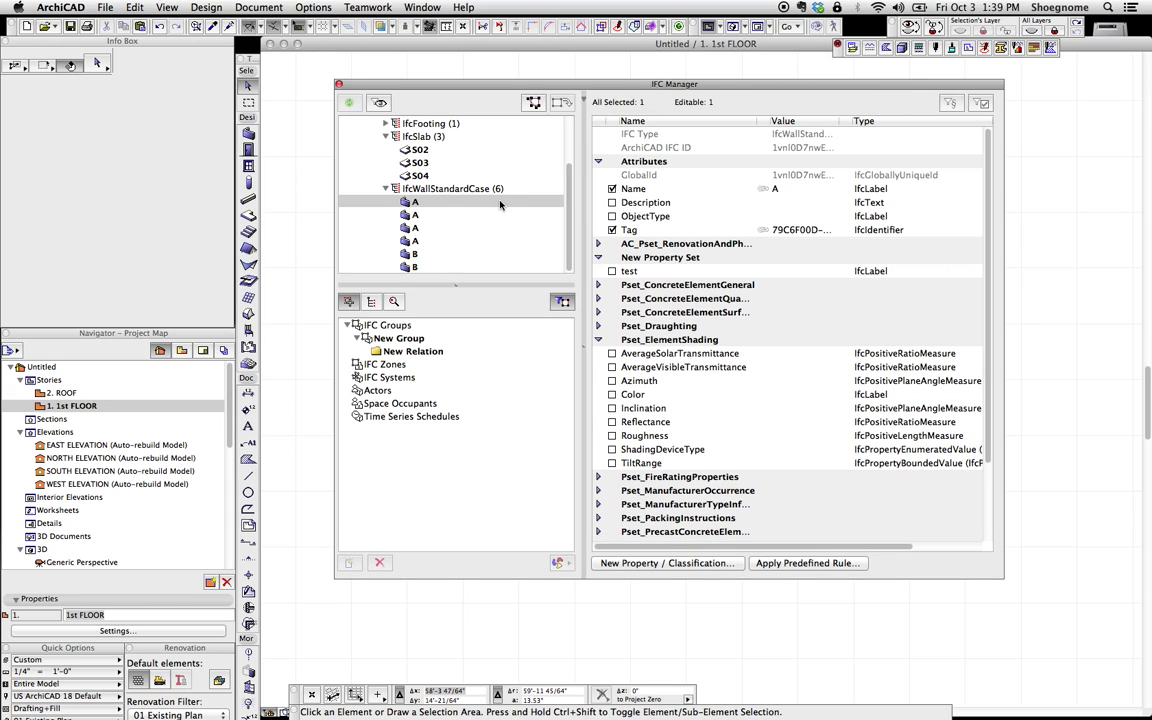
pyautogui.click(428, 254)
pyautogui.keyDown('shift'); pyautogui.click(428, 267); pyautogui.keyUp('shift')
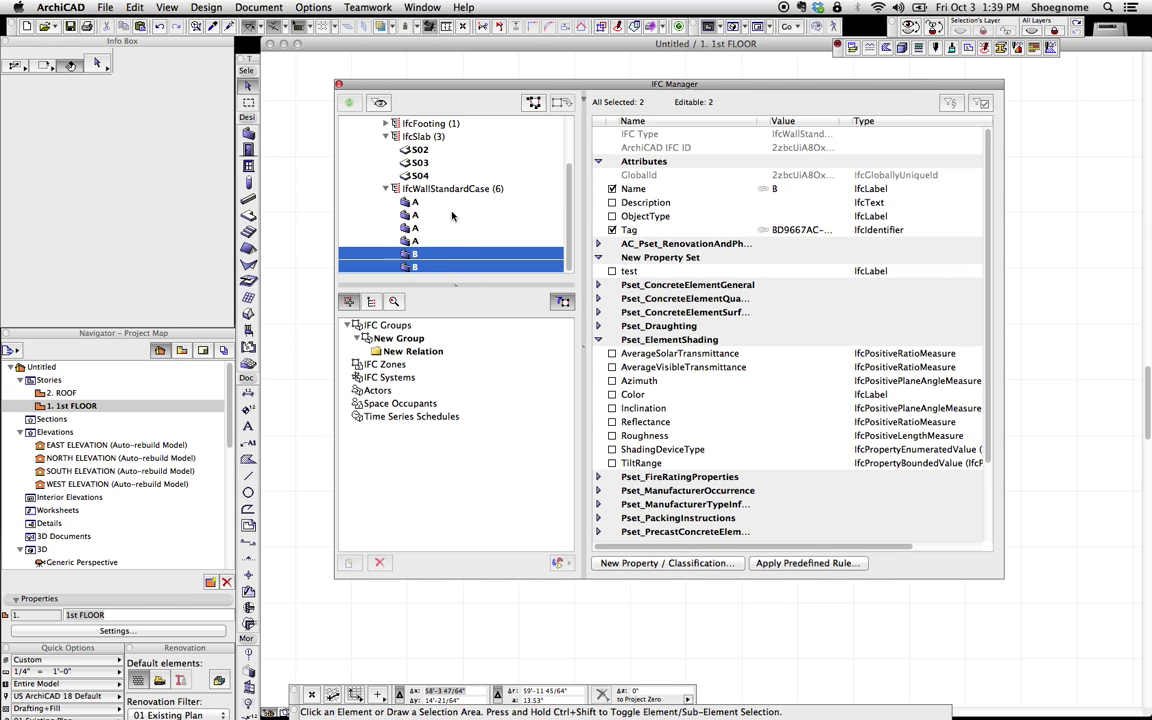
pyautogui.click(614, 396)
pyautogui.click(612, 408)
pyautogui.click(612, 422)
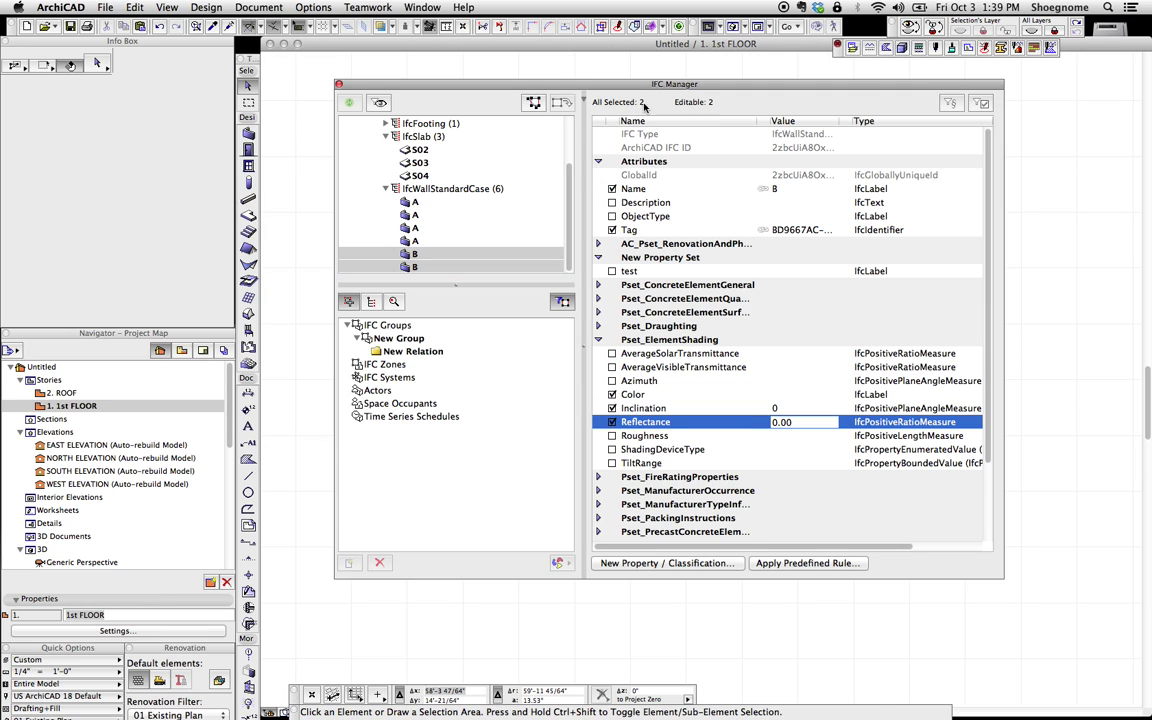
# Step: Move the IFC Manager aside to expose the plan and inspect the wall entries named A in the project tree
pyautogui.moveTo(649, 86); pyautogui.dragTo(841, 122)
pyautogui.scroll(3, 757, 183)
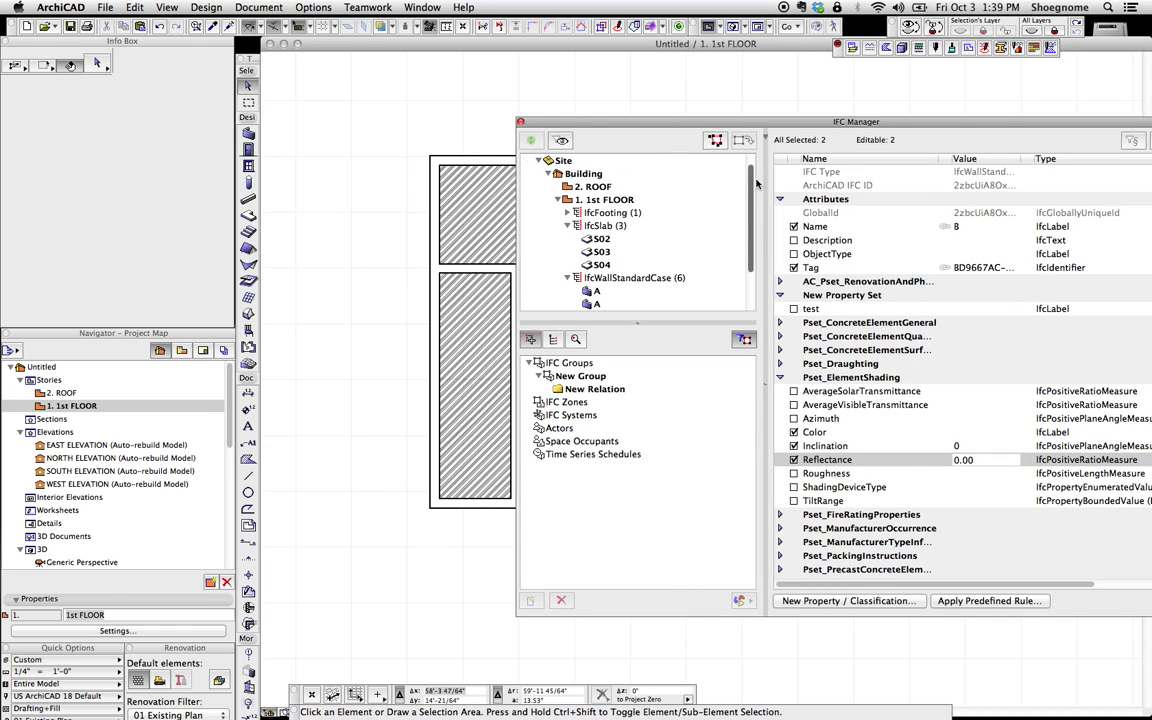
pyautogui.scroll(1, 740, 205)
pyautogui.scroll(-3, 605, 250)
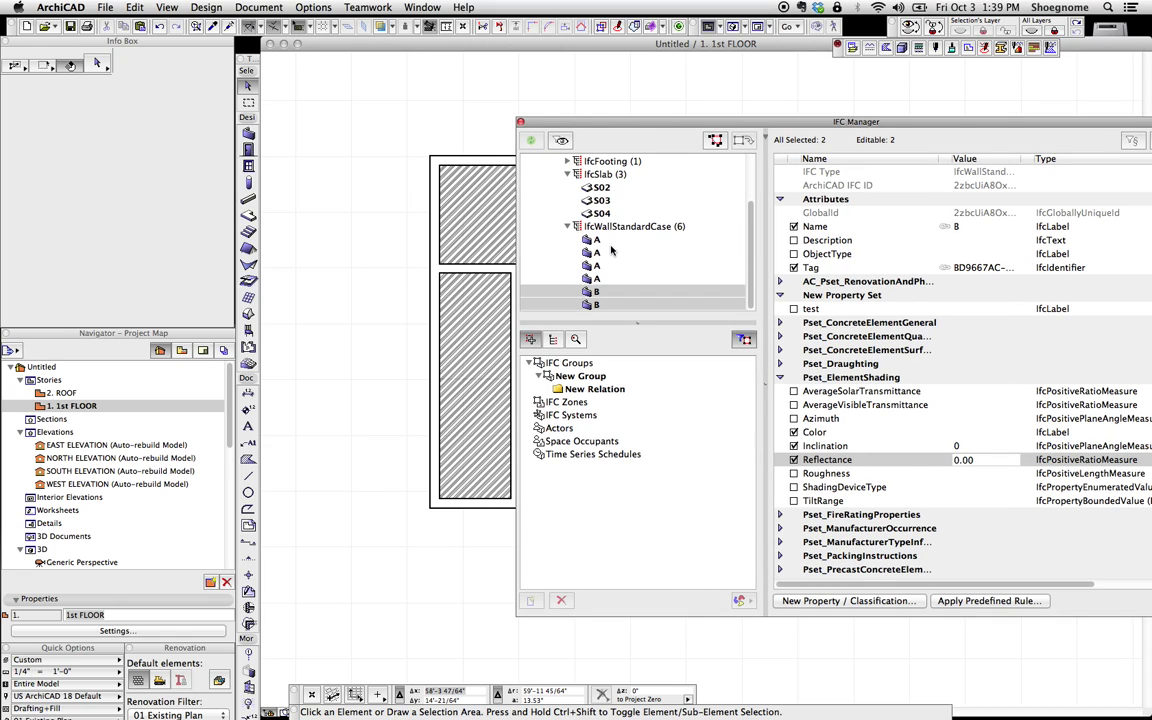
pyautogui.click(598, 279)
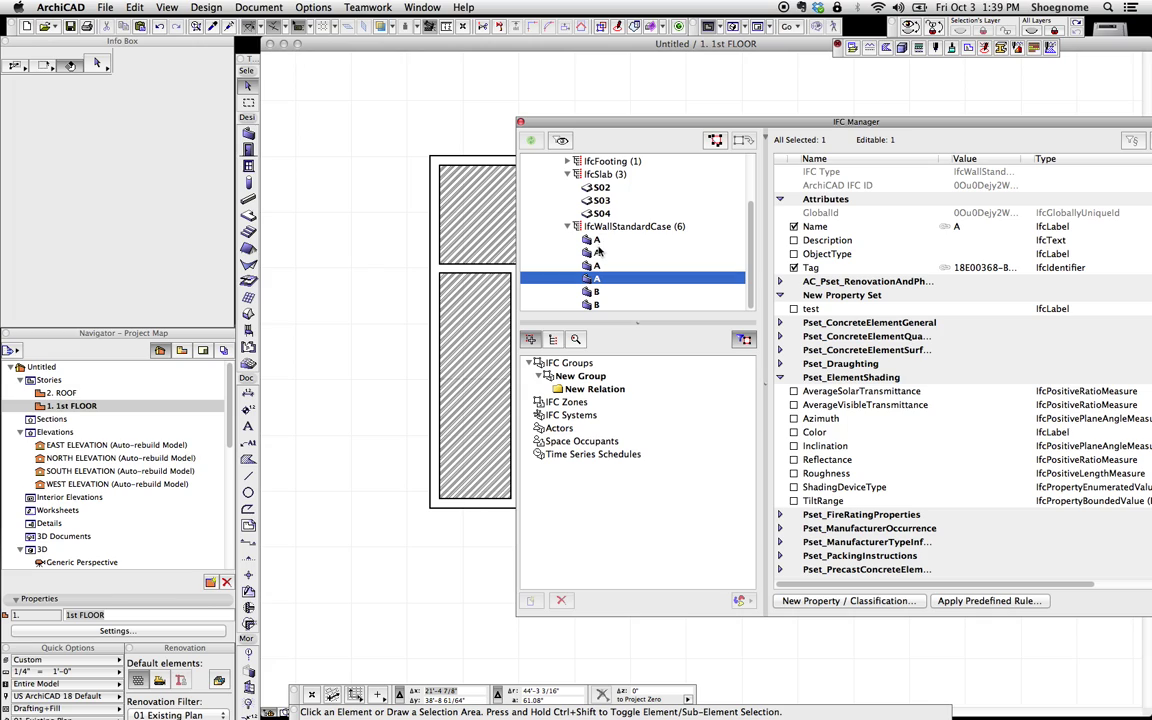
pyautogui.click(598, 253)
pyautogui.click(598, 240)
pyautogui.click(598, 253)
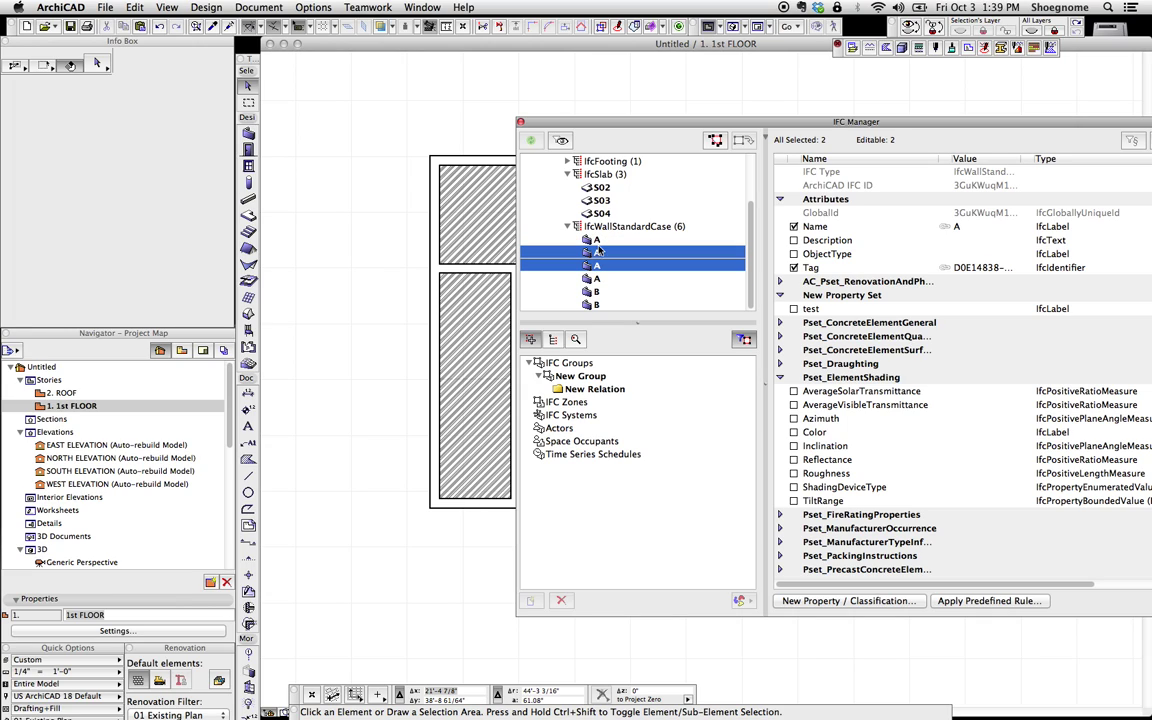
pyautogui.keyDown('shift'); pyautogui.click(598, 240); pyautogui.keyUp('shift')
pyautogui.click(598, 266)
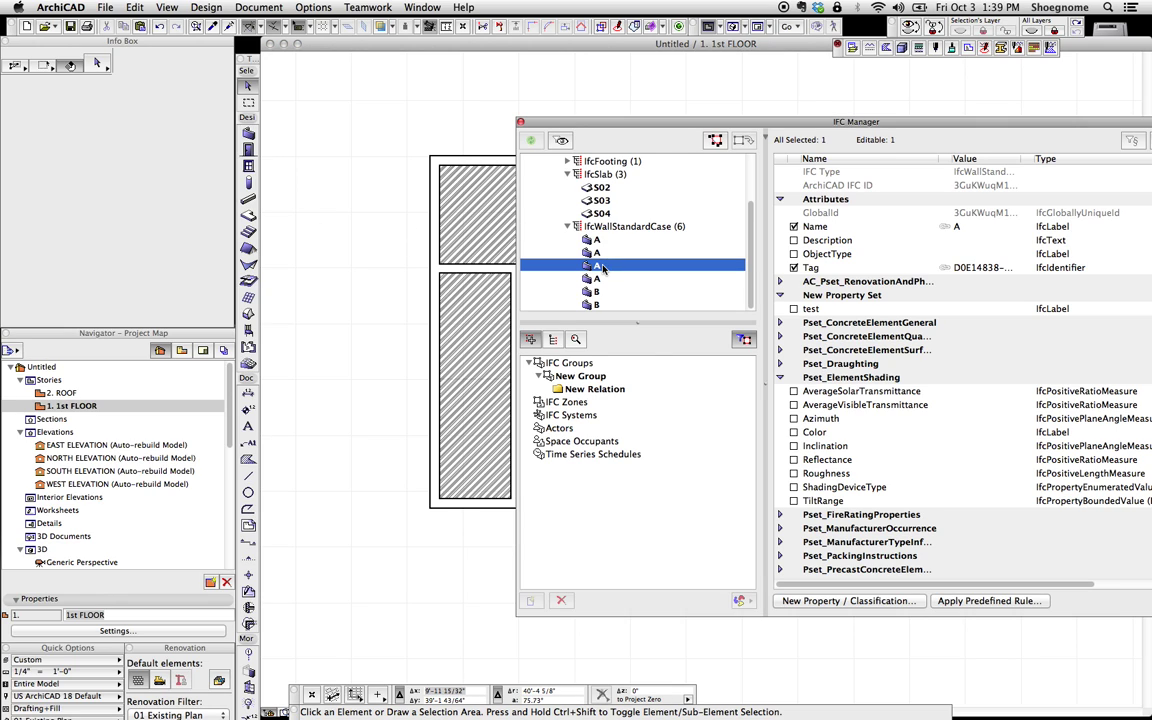
# Step: Set the ID of the two interior walls in the floor plan to "interior walls"
pyautogui.click(468, 164)
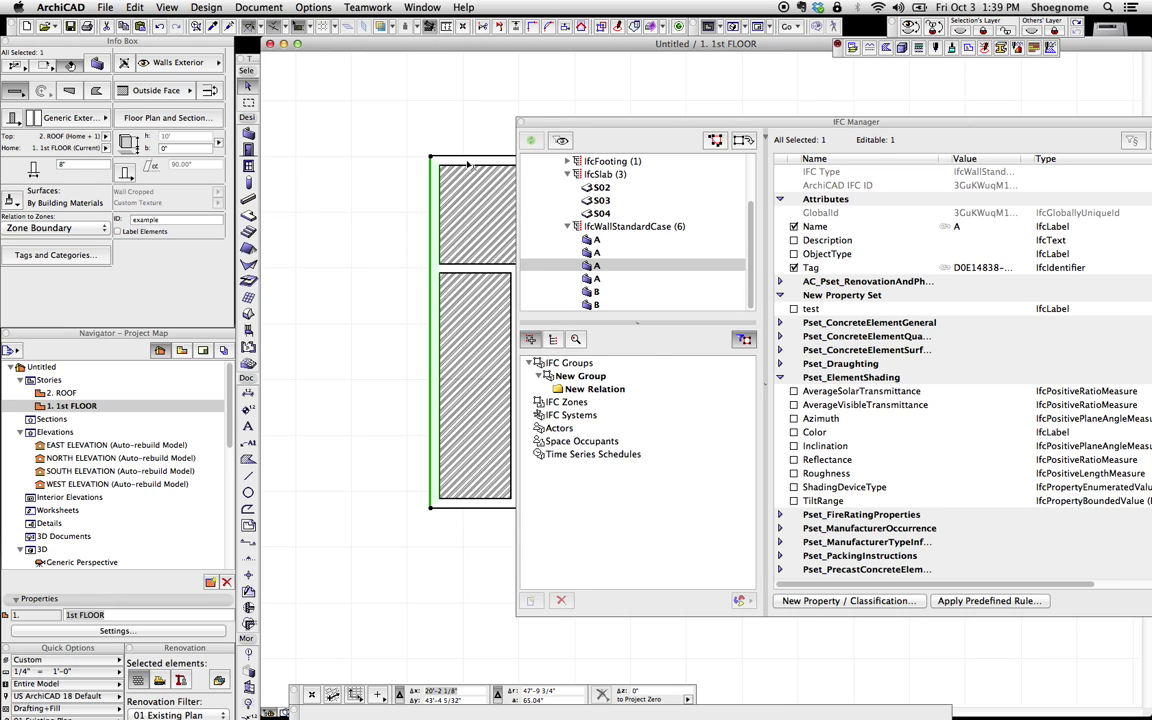
pyautogui.hscroll(5, 468, 164)
pyautogui.click(368, 236)
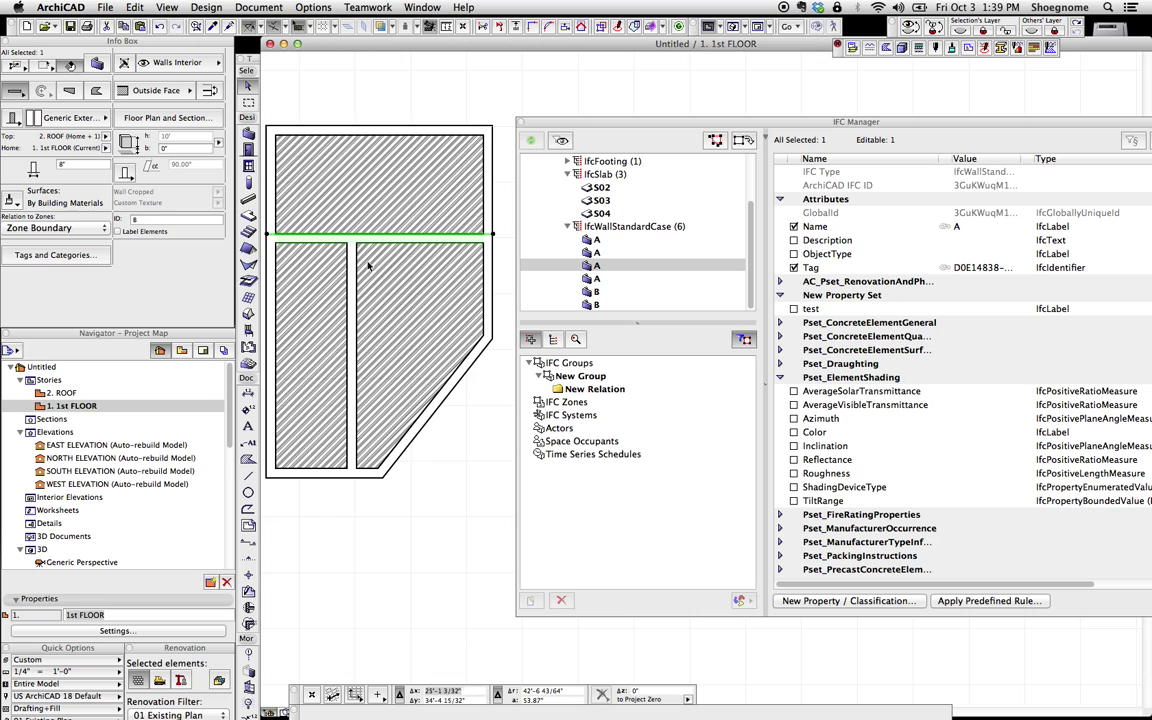
pyautogui.keyDown('shift'); pyautogui.click(352, 300); pyautogui.keyUp('shift')
pyautogui.click(175, 217)
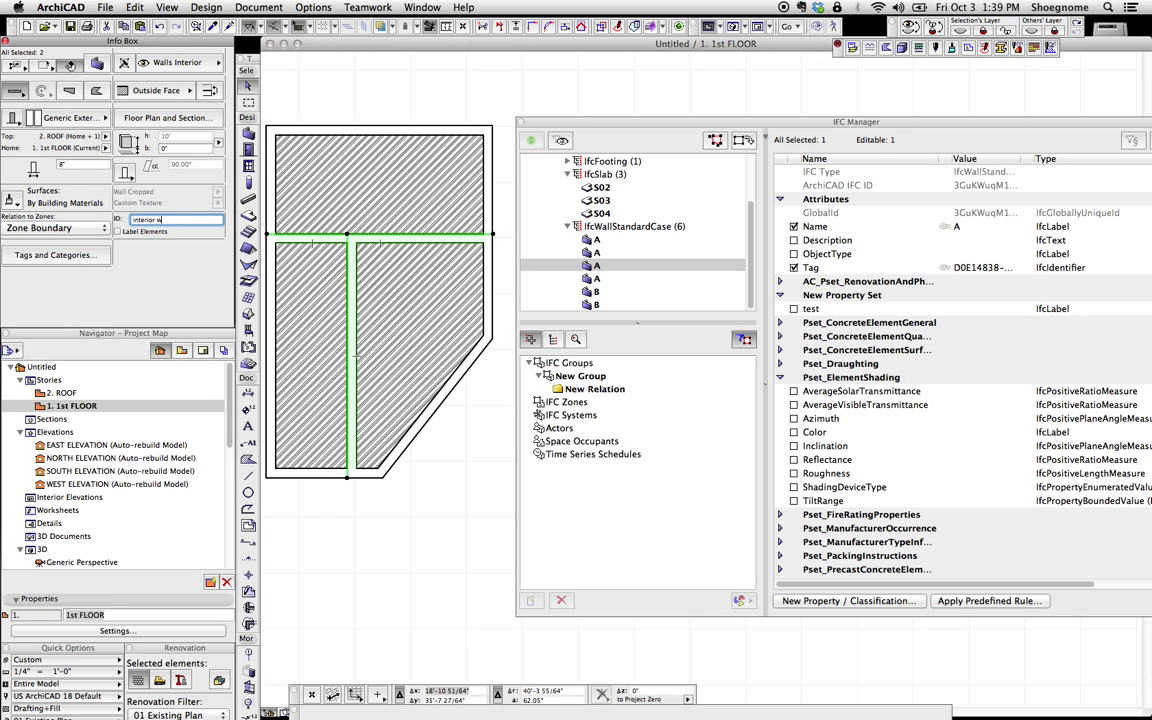
pyautogui.write('interior walls')
pyautogui.press('Return')
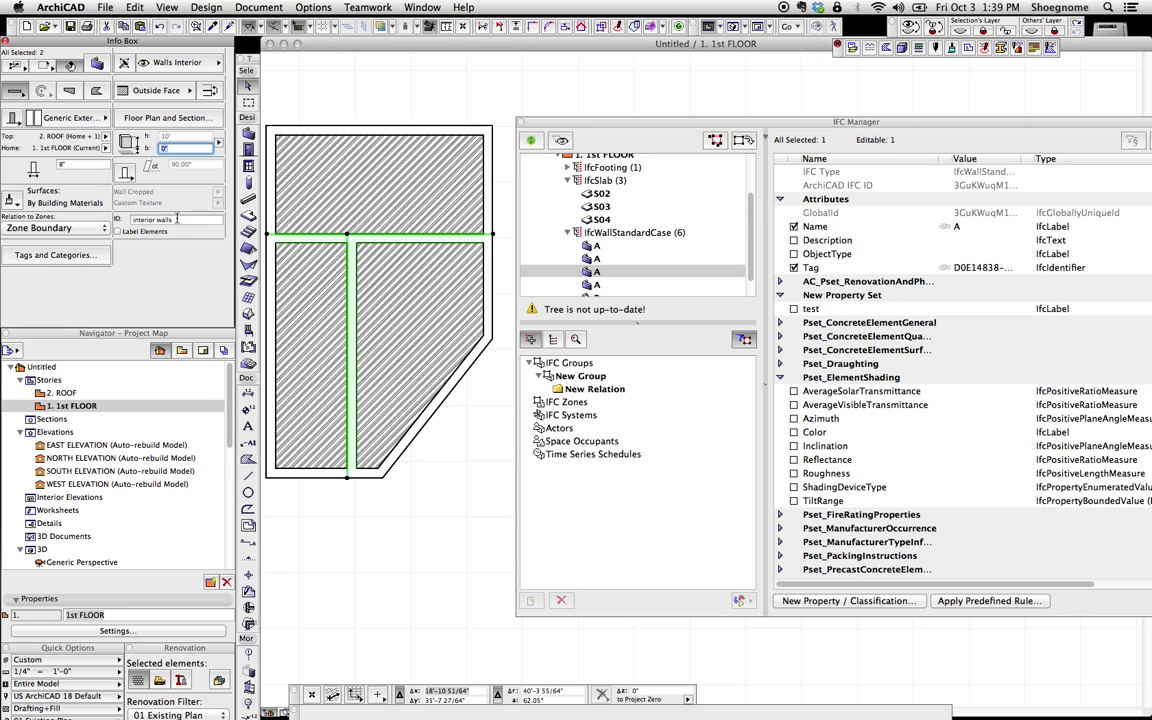
# Step: Refresh the IFC Manager tree and examine the Name attribute and renovation property set of the last "interior walls" entry
pyautogui.click(625, 226)
pyautogui.scroll(-3, 630, 240)
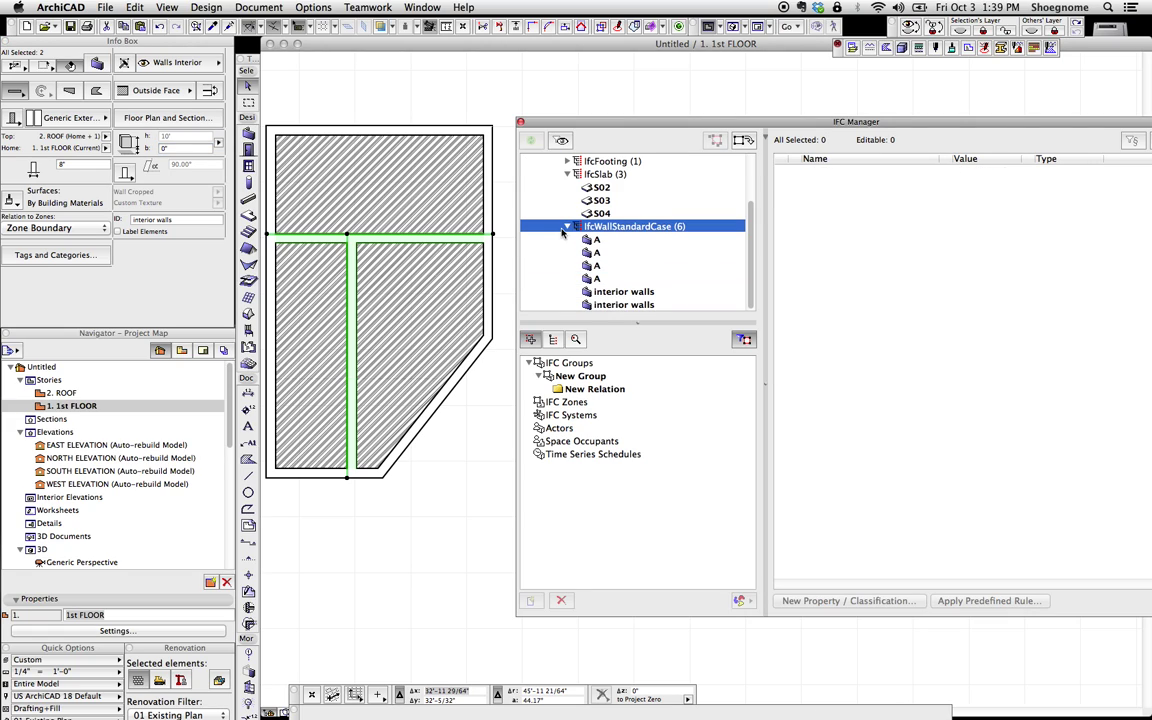
pyautogui.click(630, 304)
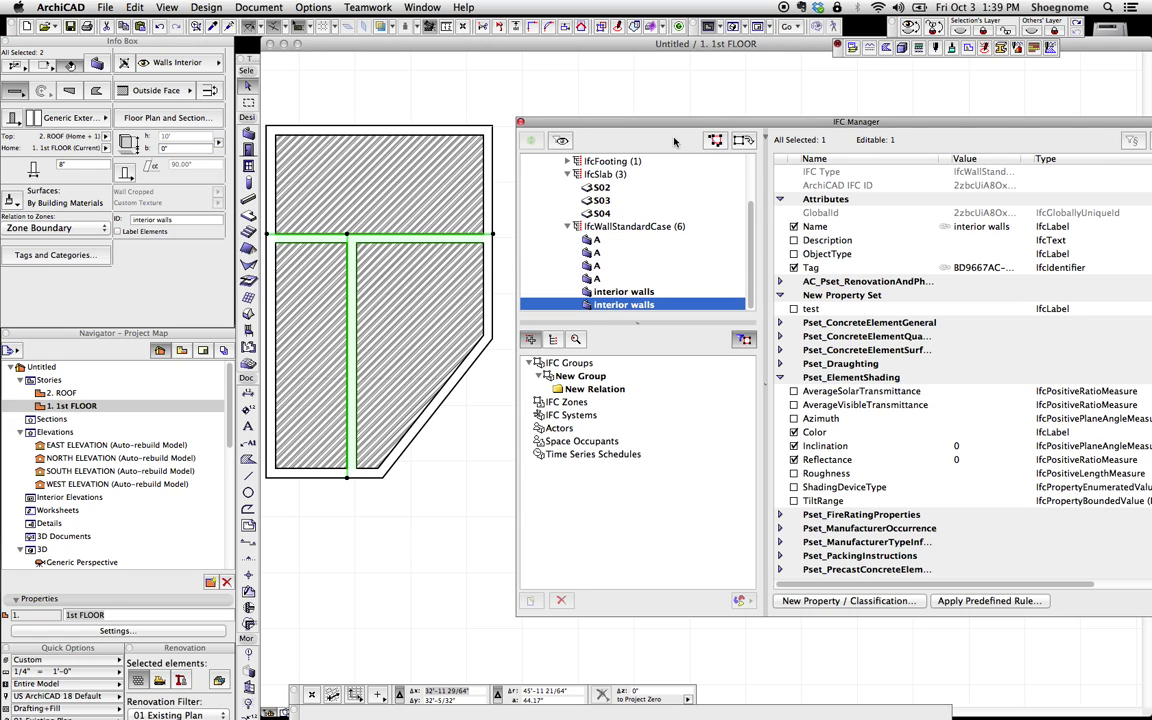
pyautogui.moveTo(672, 143); pyautogui.dragTo(593, 130)
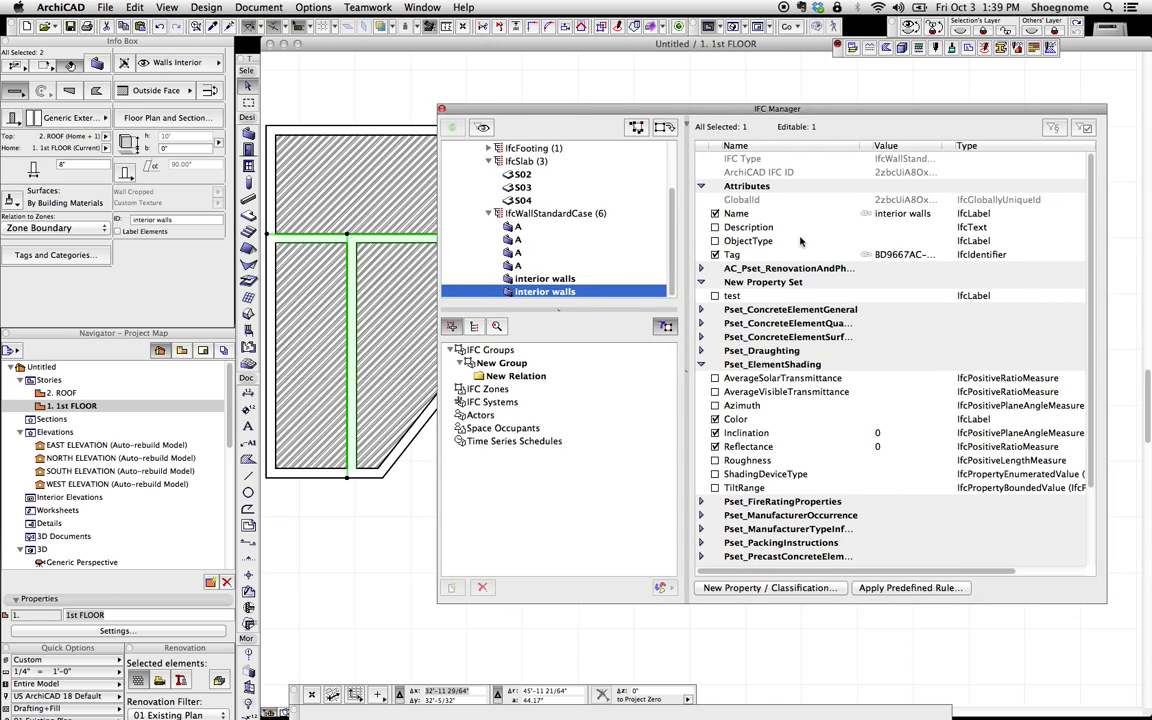
pyautogui.click(903, 215)
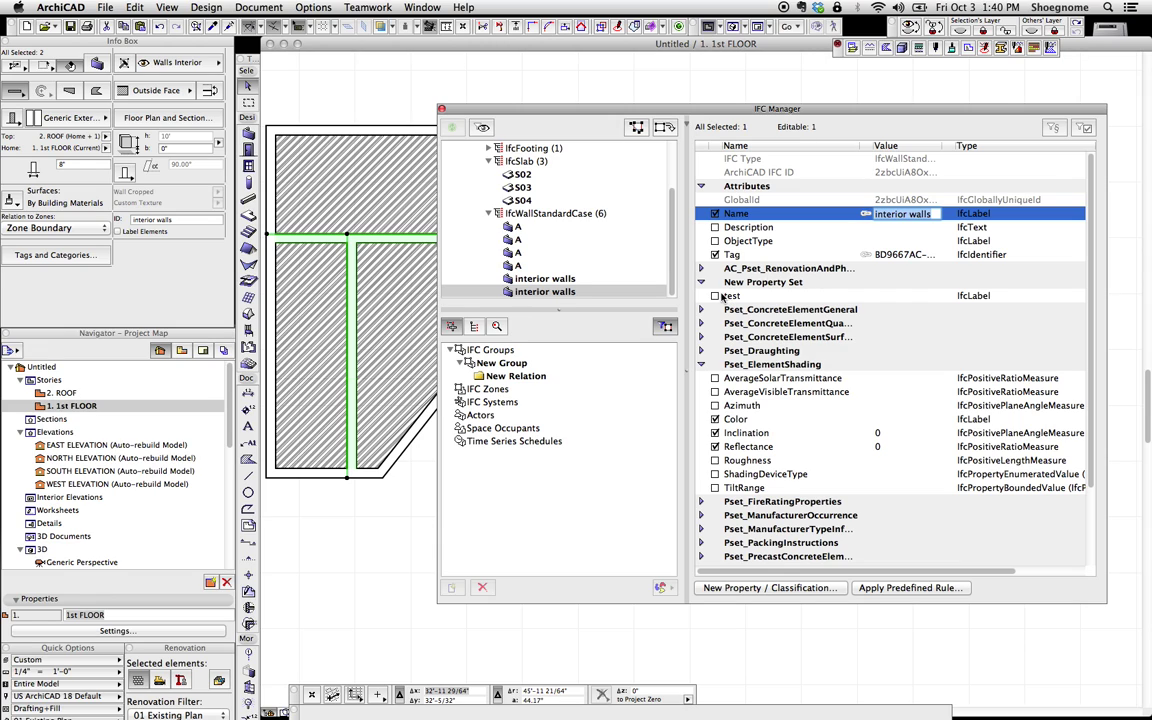
pyautogui.click(700, 270)
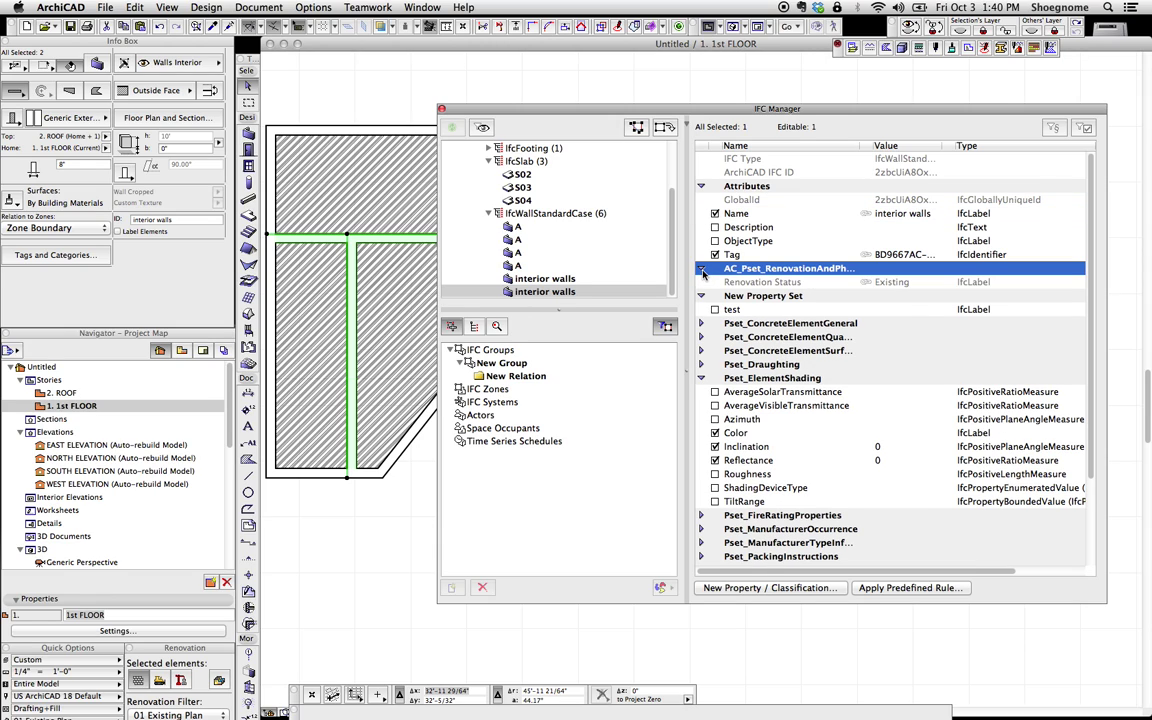
# Step: Collapse the expanded renovation and shading property sets, and review the tags, categories and Element Classification options of the selected interior walls
pyautogui.click(702, 270)
pyautogui.click(701, 364)
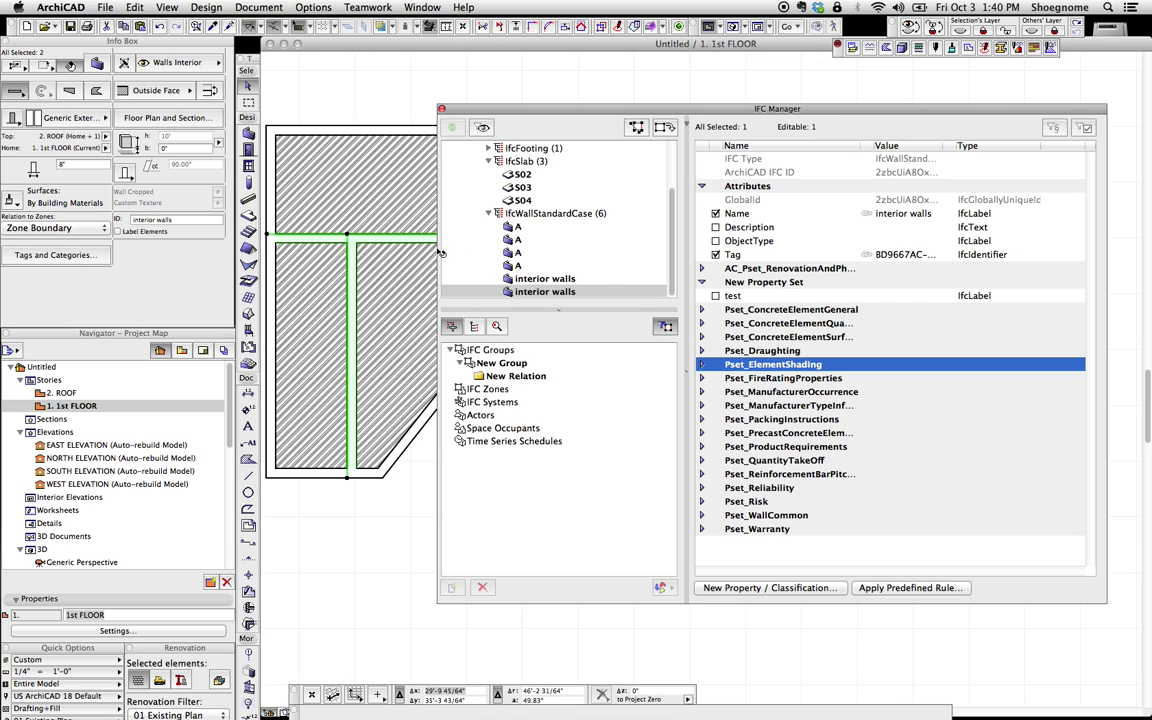
pyautogui.click(90, 257)
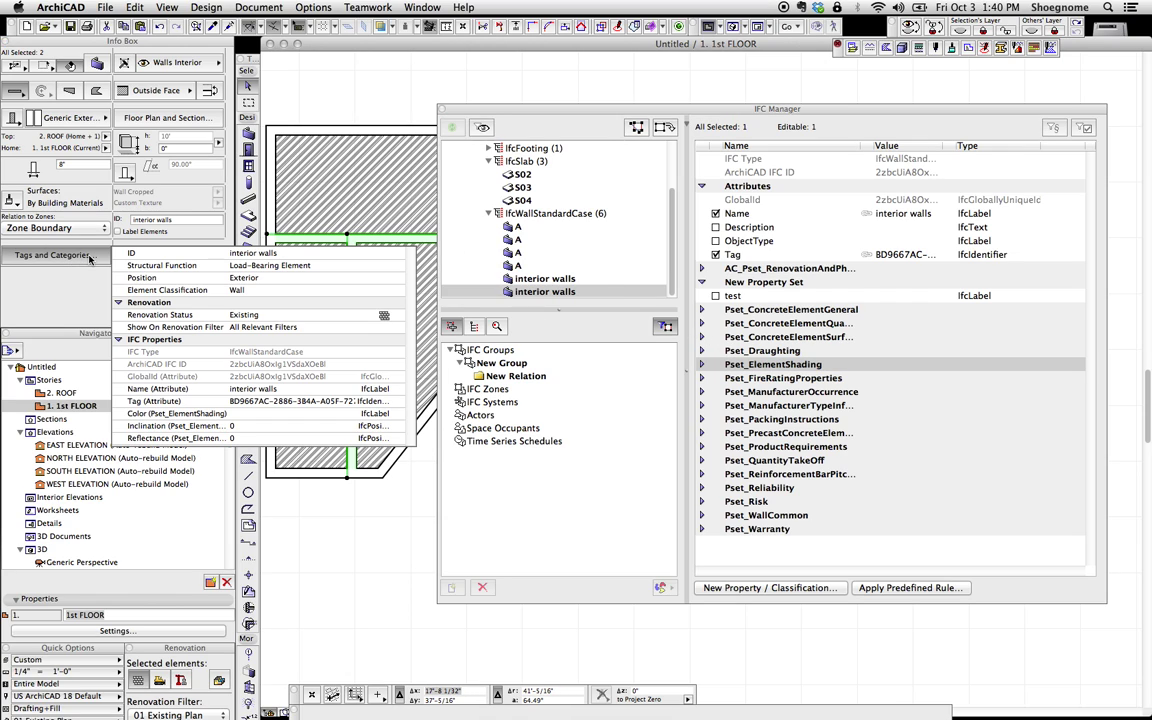
pyautogui.click(352, 290)
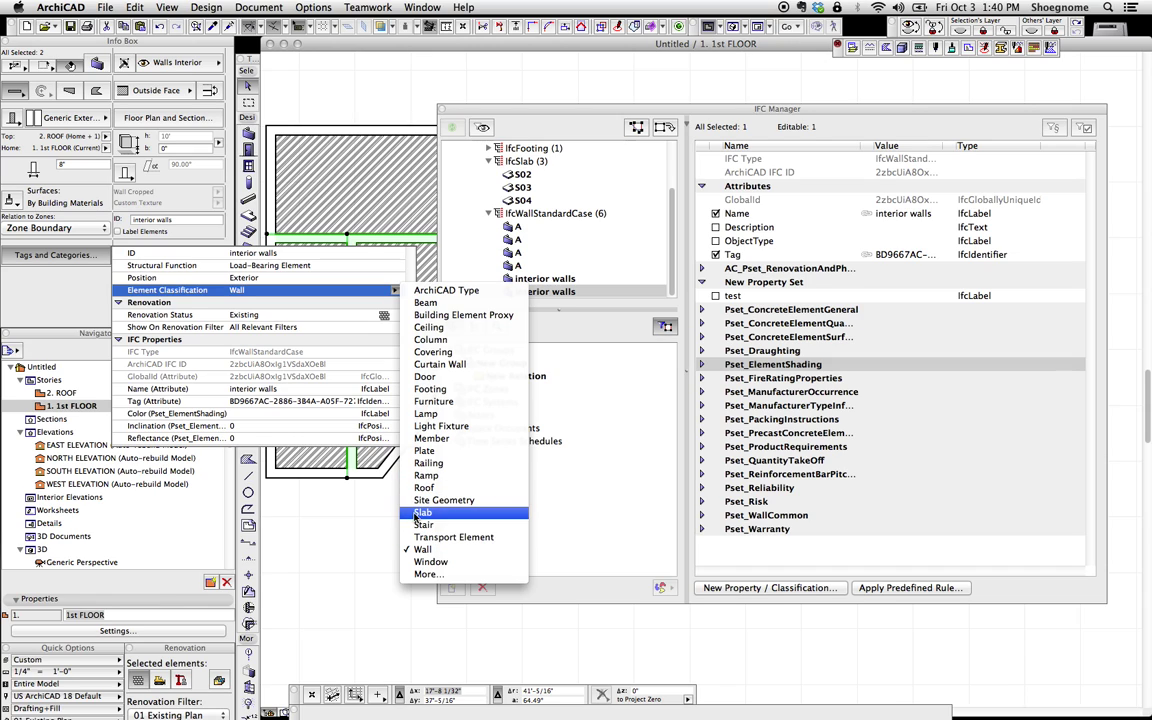
pyautogui.click(322, 466)
pyautogui.click(385, 517)
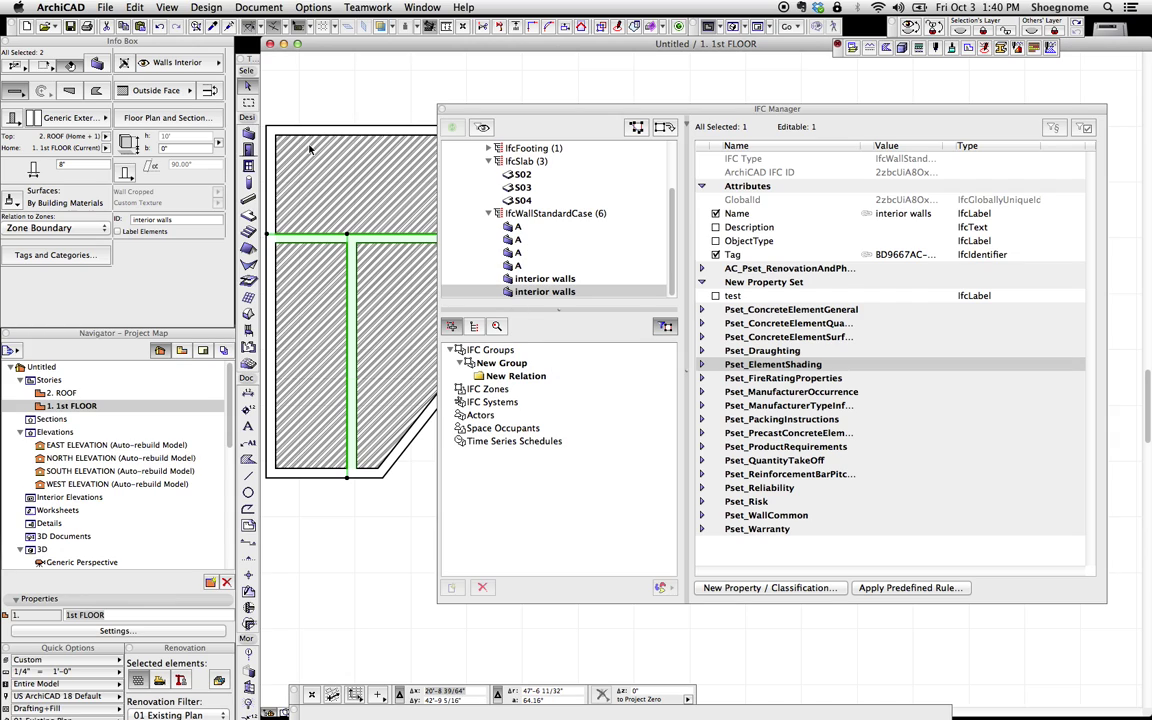
# Step: Select all four walls named A in the IFC Manager tree and toggle their Name attribute off and on, keeping the value A
pyautogui.click(527, 228)
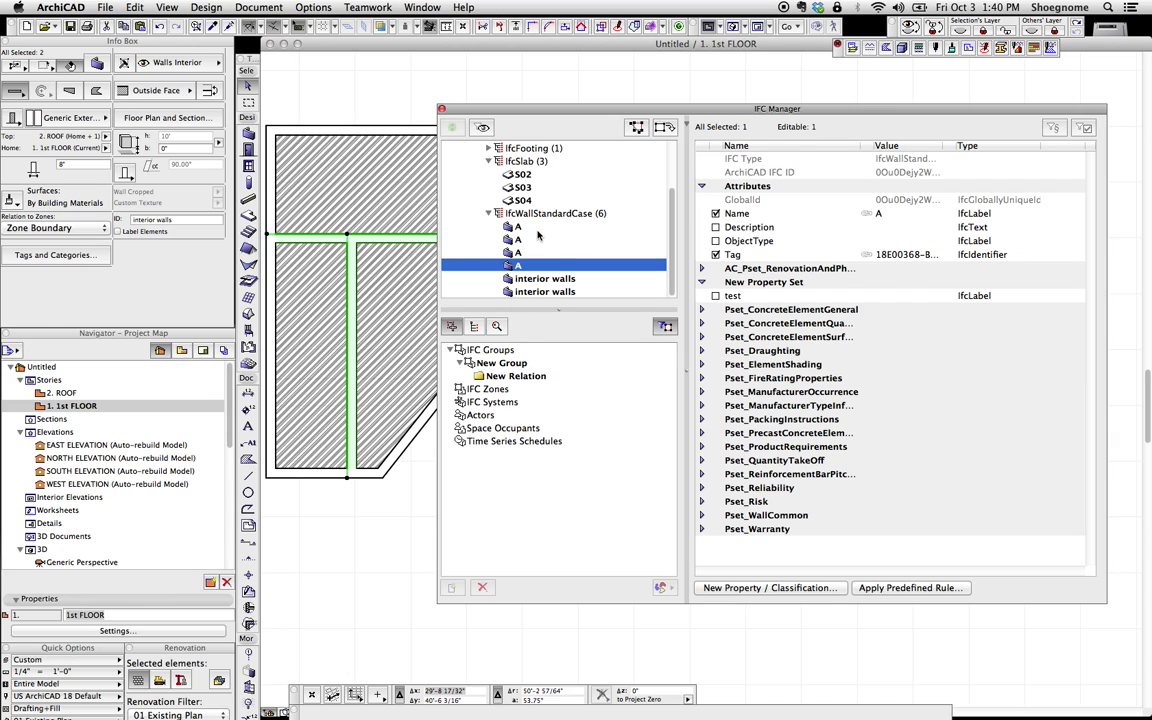
pyautogui.click(381, 118)
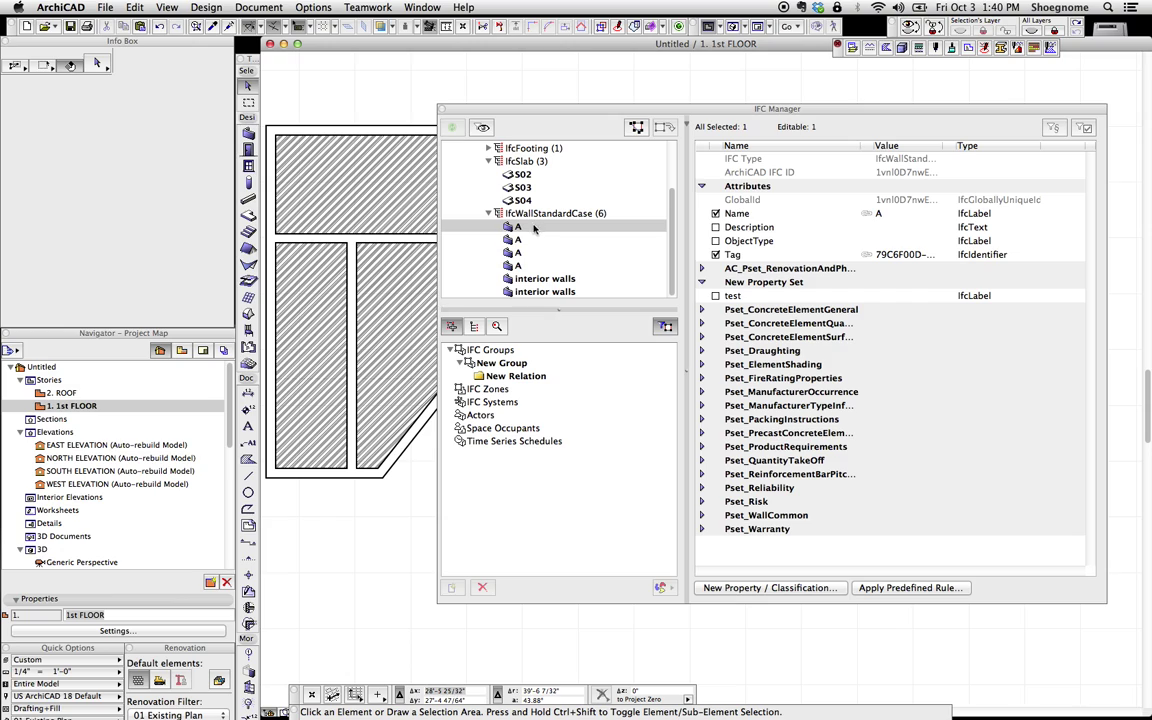
pyautogui.keyDown('shift'); pyautogui.click(524, 253); pyautogui.keyUp('shift')
pyautogui.keyDown('shift'); pyautogui.click(527, 265); pyautogui.keyUp('shift')
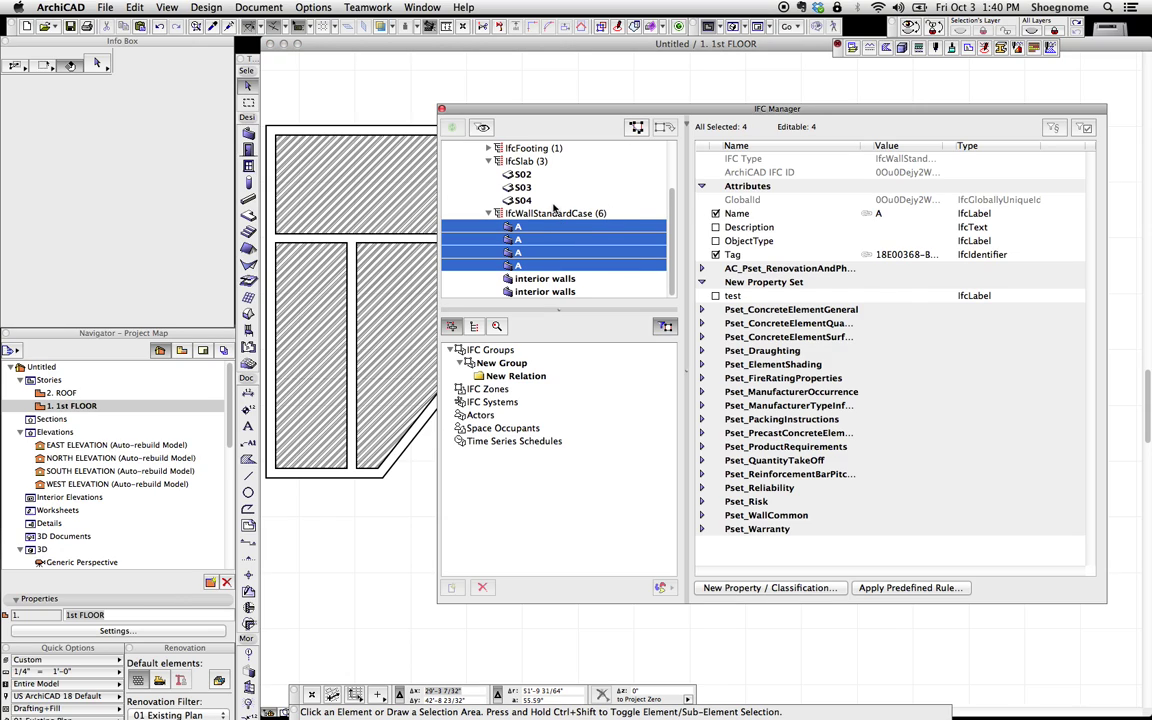
pyautogui.click(716, 214)
pyautogui.click(715, 214)
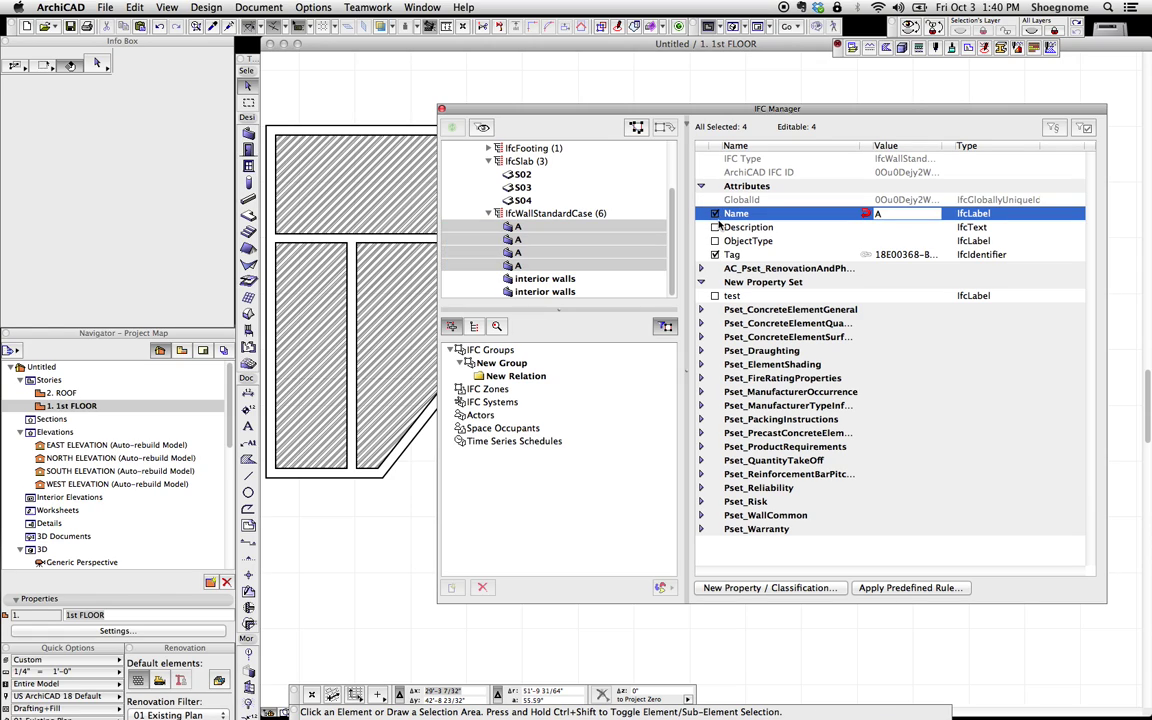
pyautogui.click(708, 337)
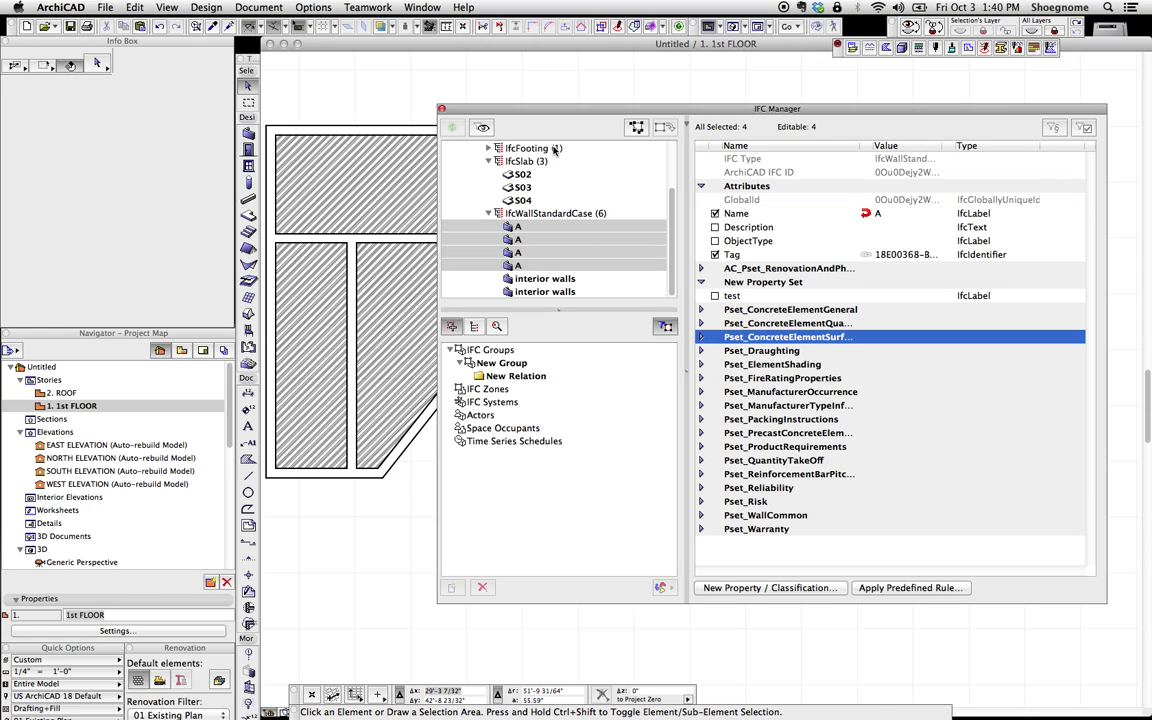
# Step: Expand IfcFooting in the project tree and examine the IFC properties of slab S02 and the footing element named example
pyautogui.click(508, 174)
pyautogui.click(491, 213)
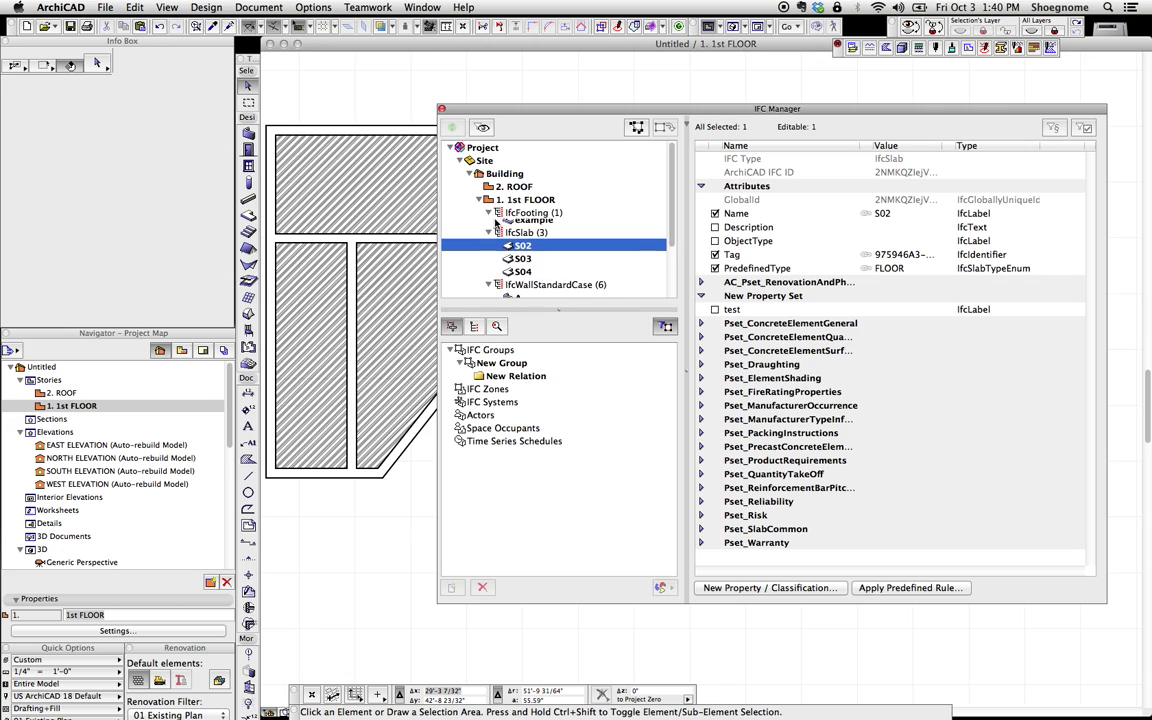
pyautogui.scroll(-2, 533, 268)
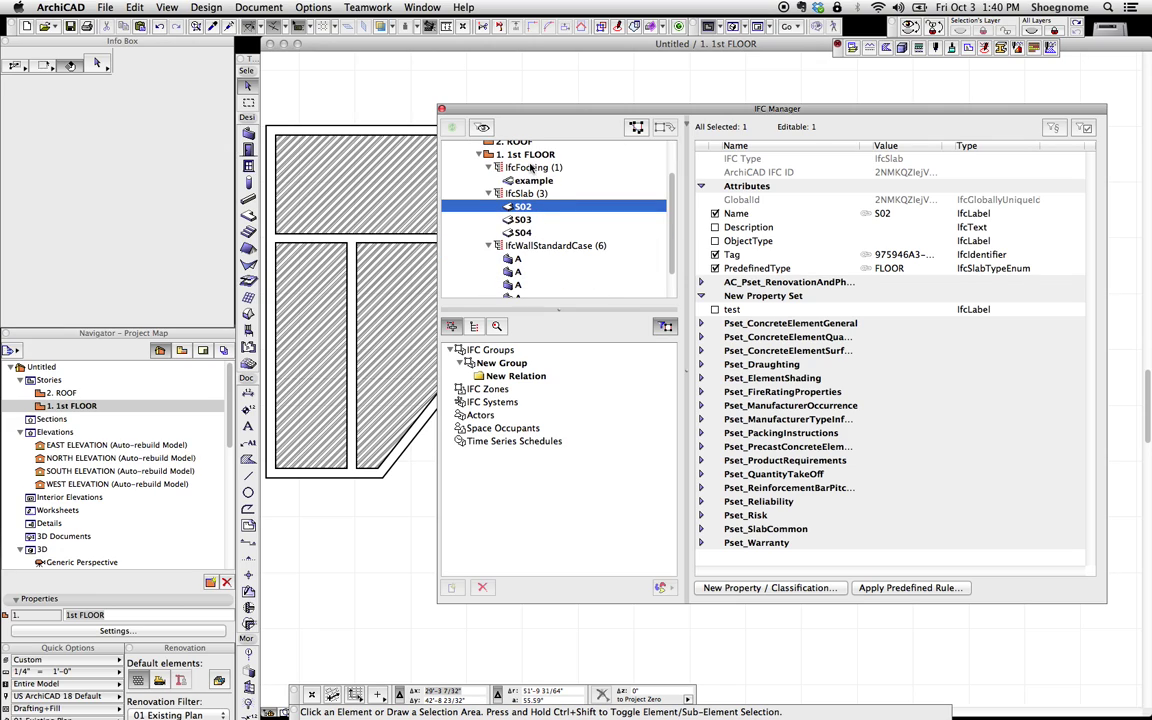
pyautogui.click(544, 168)
pyautogui.scroll(2, 535, 190)
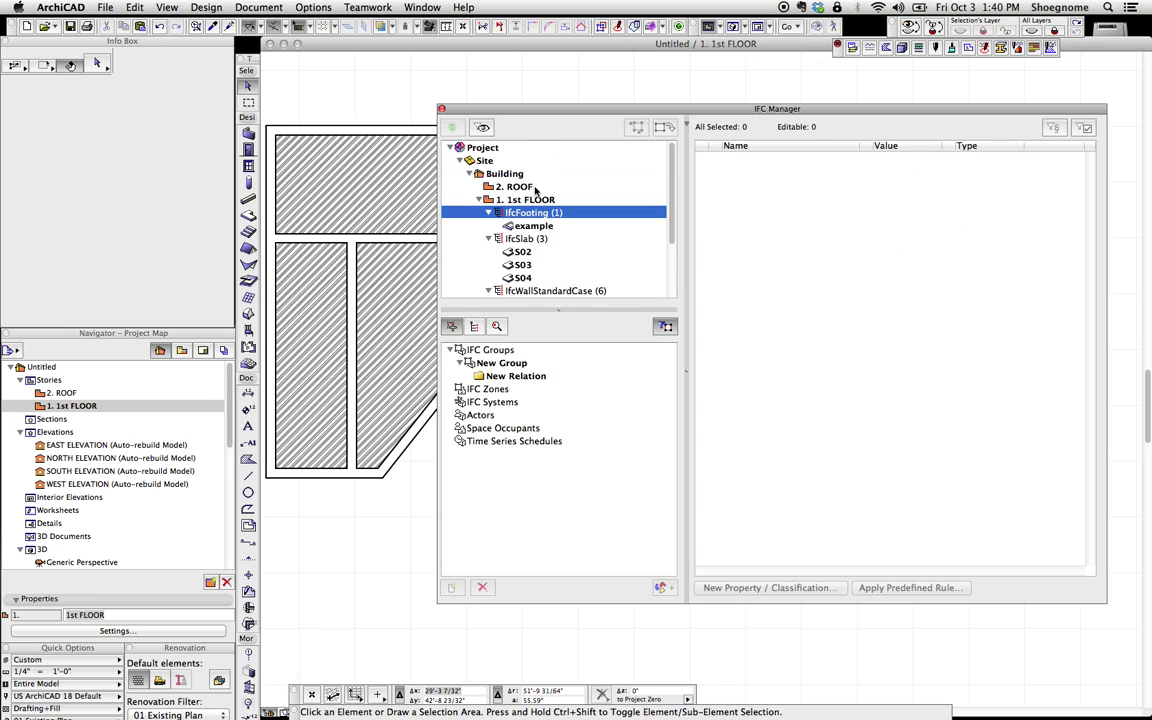
pyautogui.click(516, 241)
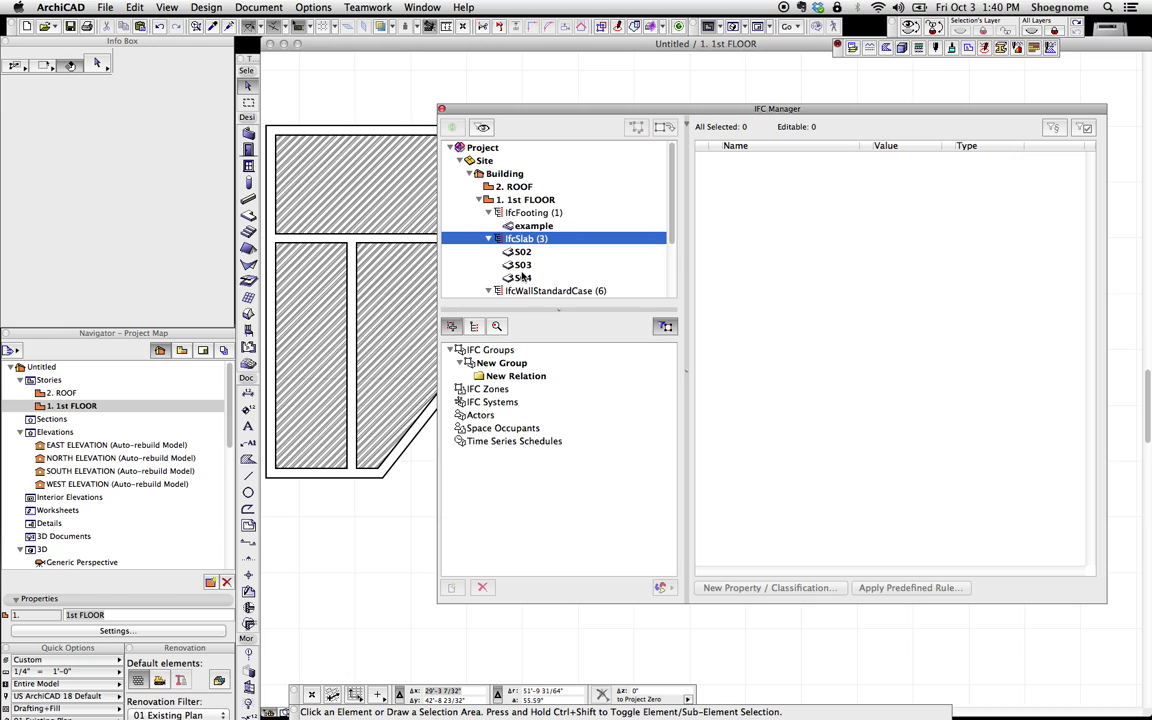
pyautogui.click(524, 215)
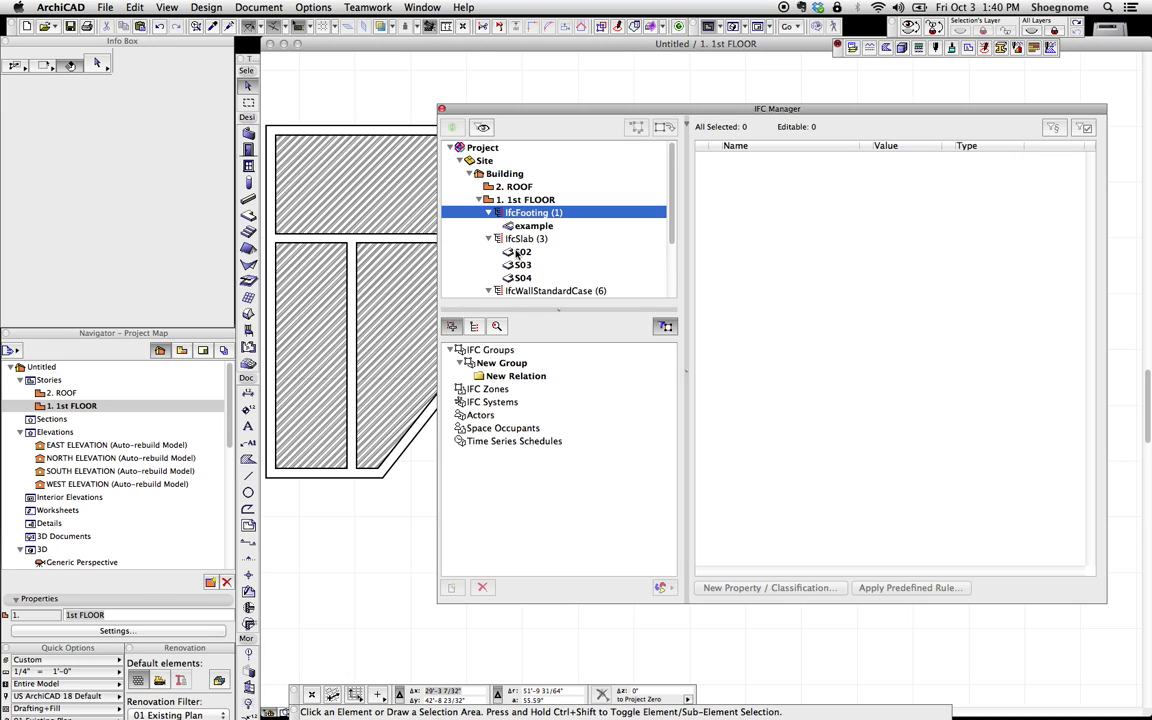
pyautogui.click(530, 227)
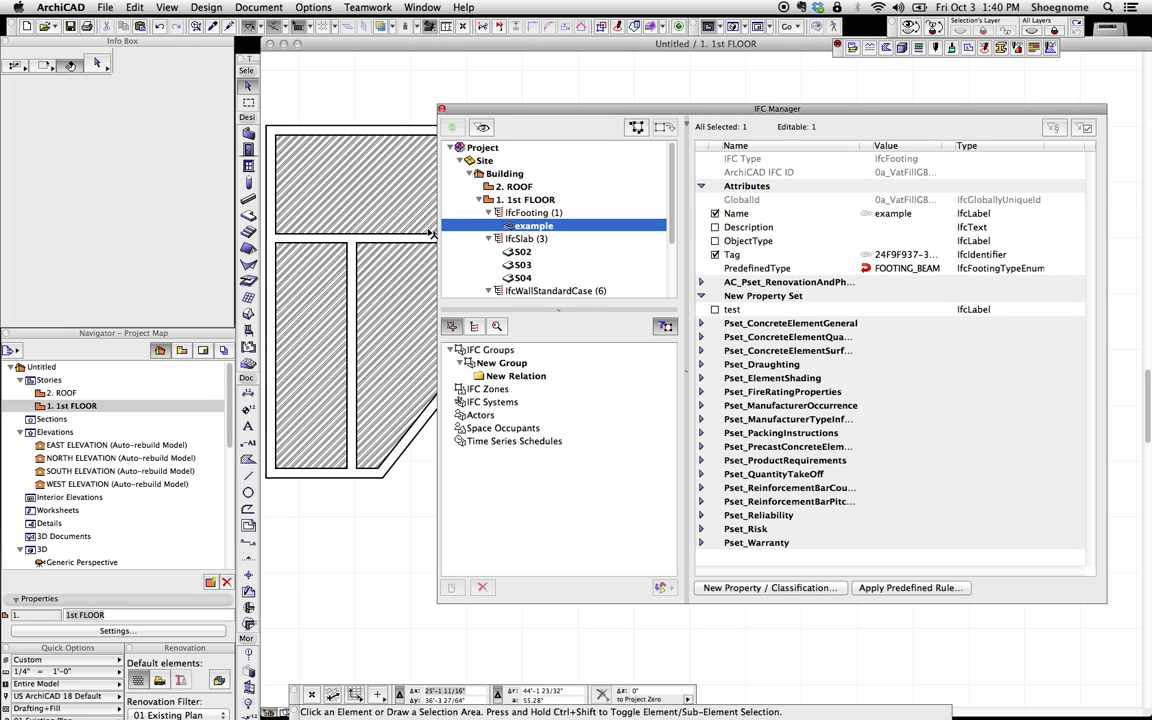
# Step: Select the exterior wall with ID example in the floor plan and compare its tags and categories with the IFC Manager entries
pyautogui.click(389, 211)
pyautogui.scroll(-2, 389, 211)
pyautogui.click(314, 239)
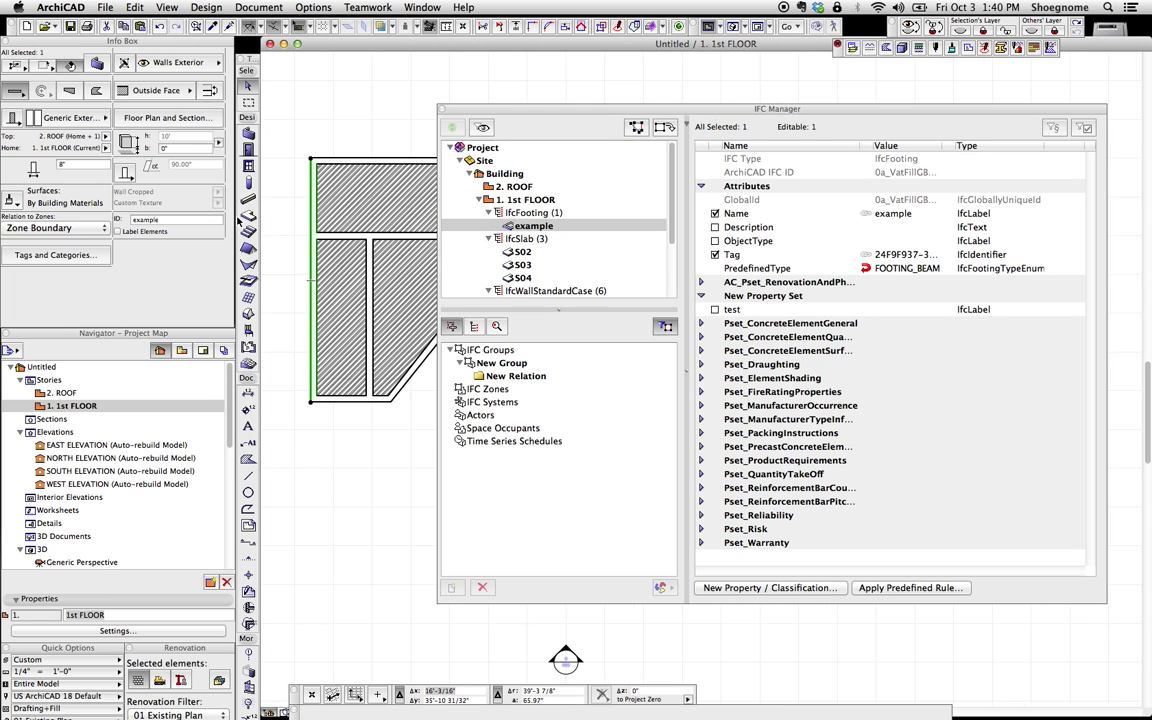
pyautogui.click(72, 258)
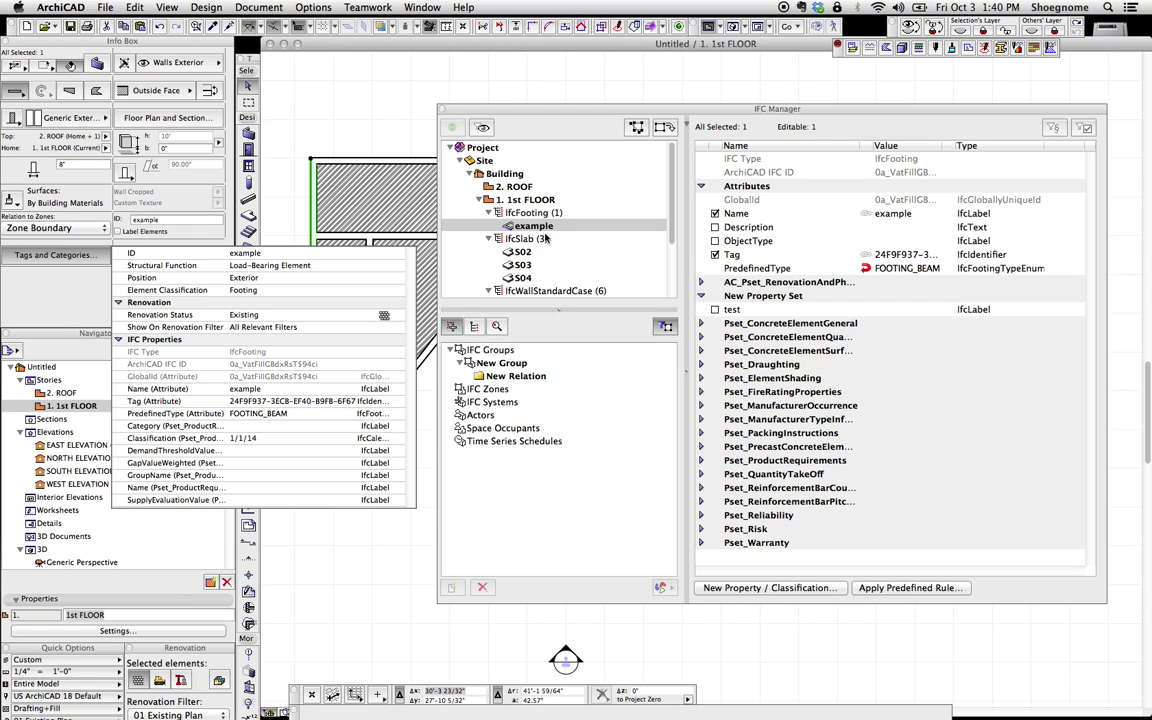
pyautogui.scroll(-3, 505, 230)
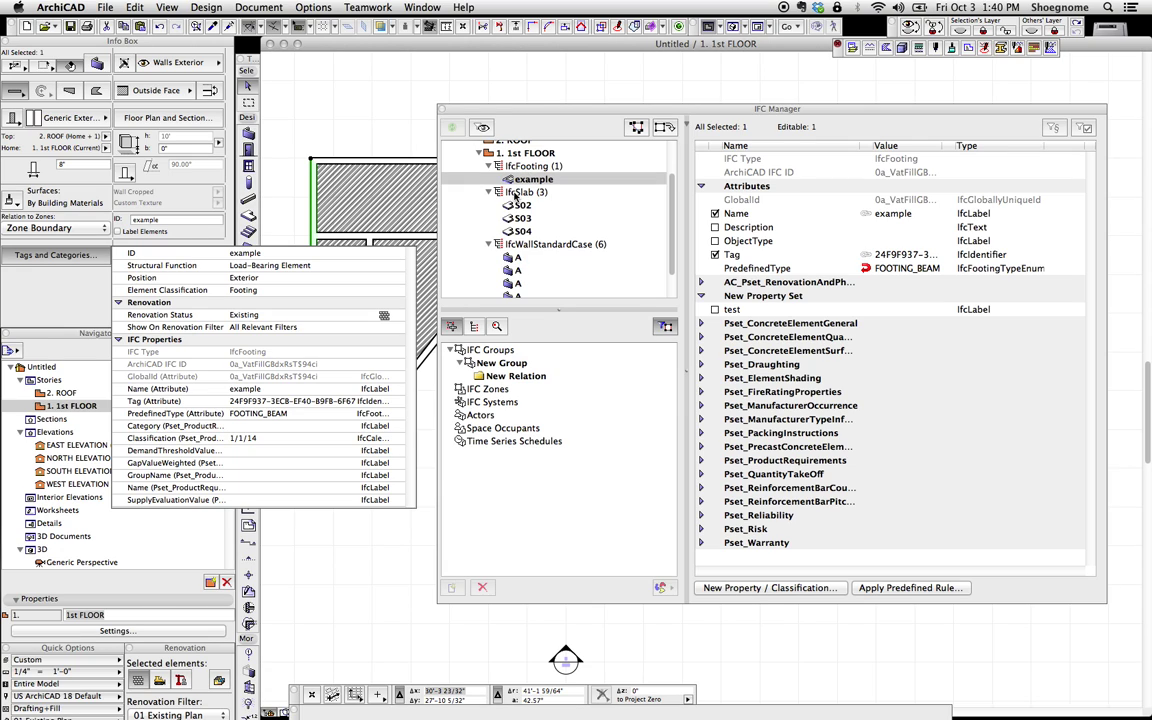
pyautogui.scroll(-2, 522, 245)
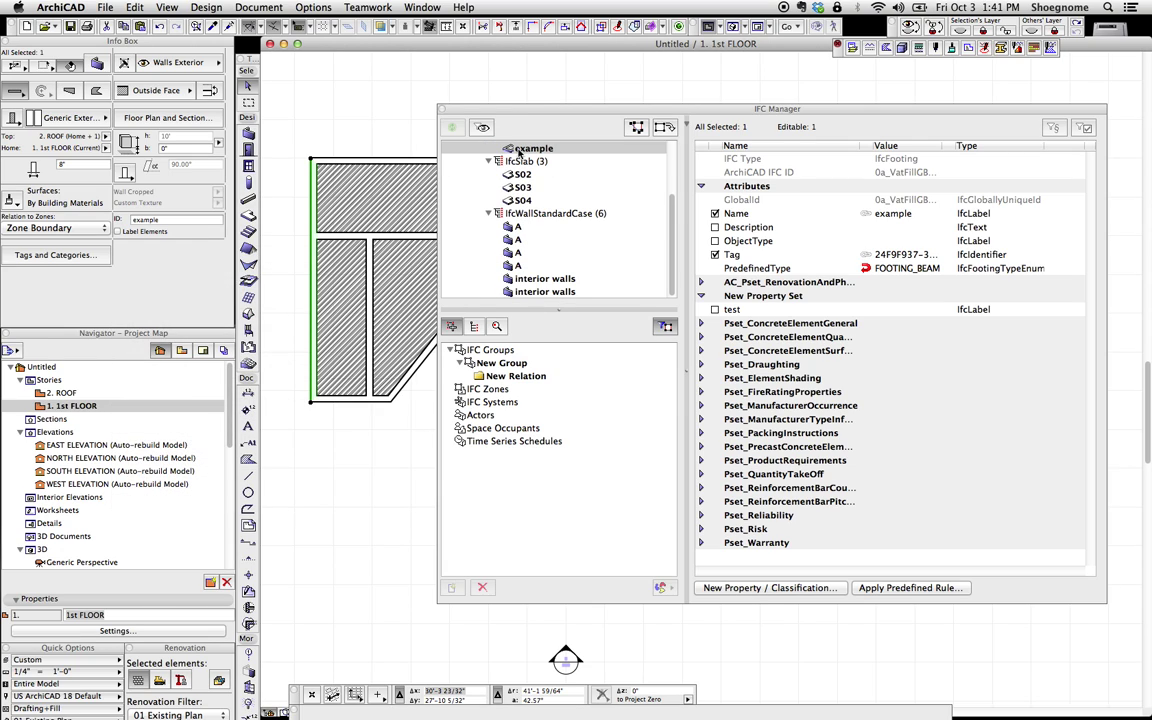
pyautogui.scroll(2, 520, 160)
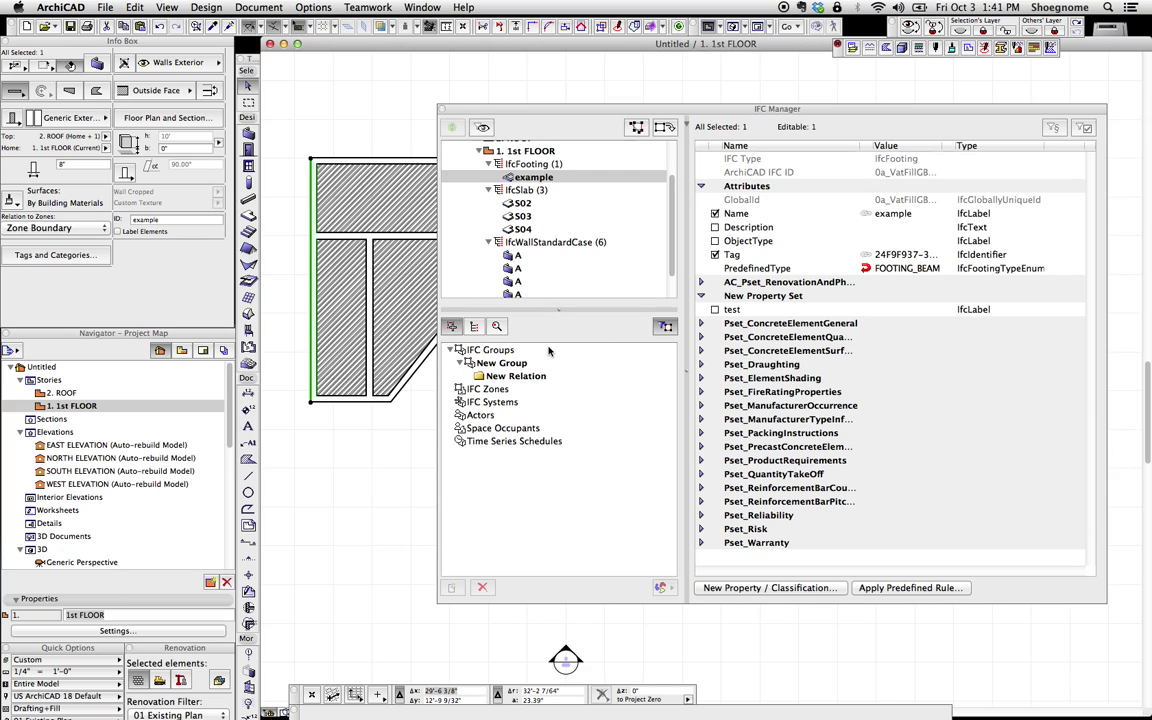
pyautogui.click(440, 300)
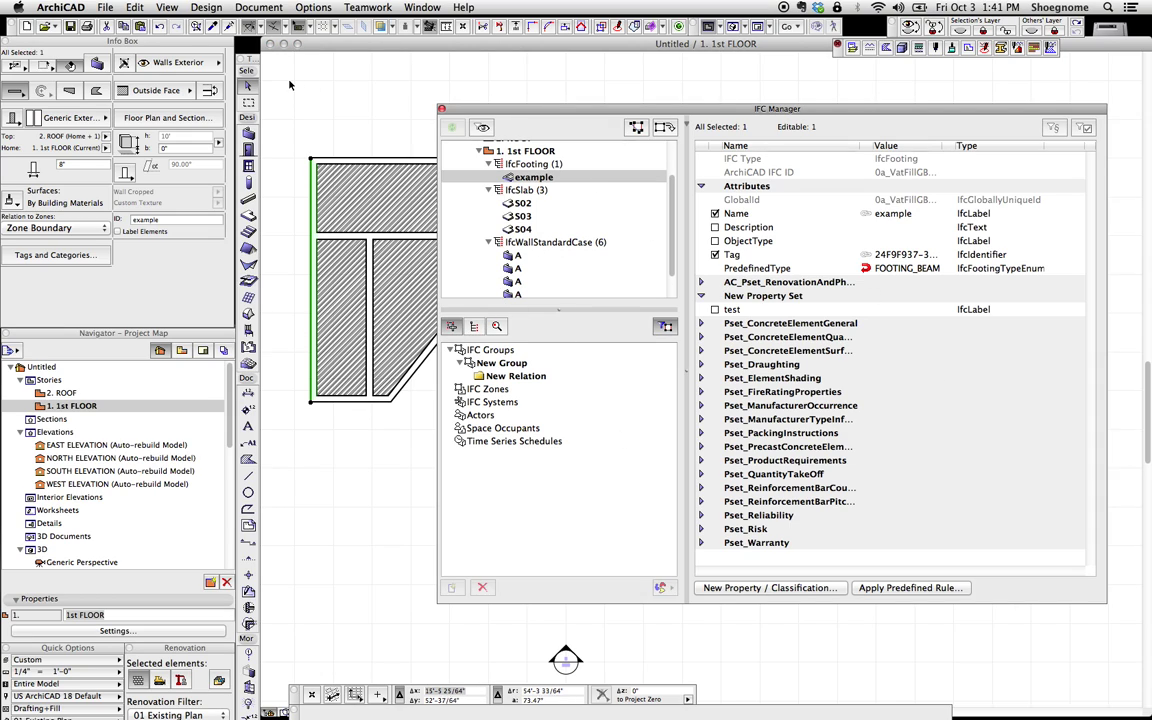
# Step: Call up the IFC Manager from the IFC 2x3 commands and clear the wall selection in the floor plan
pyautogui.click(104, 7)
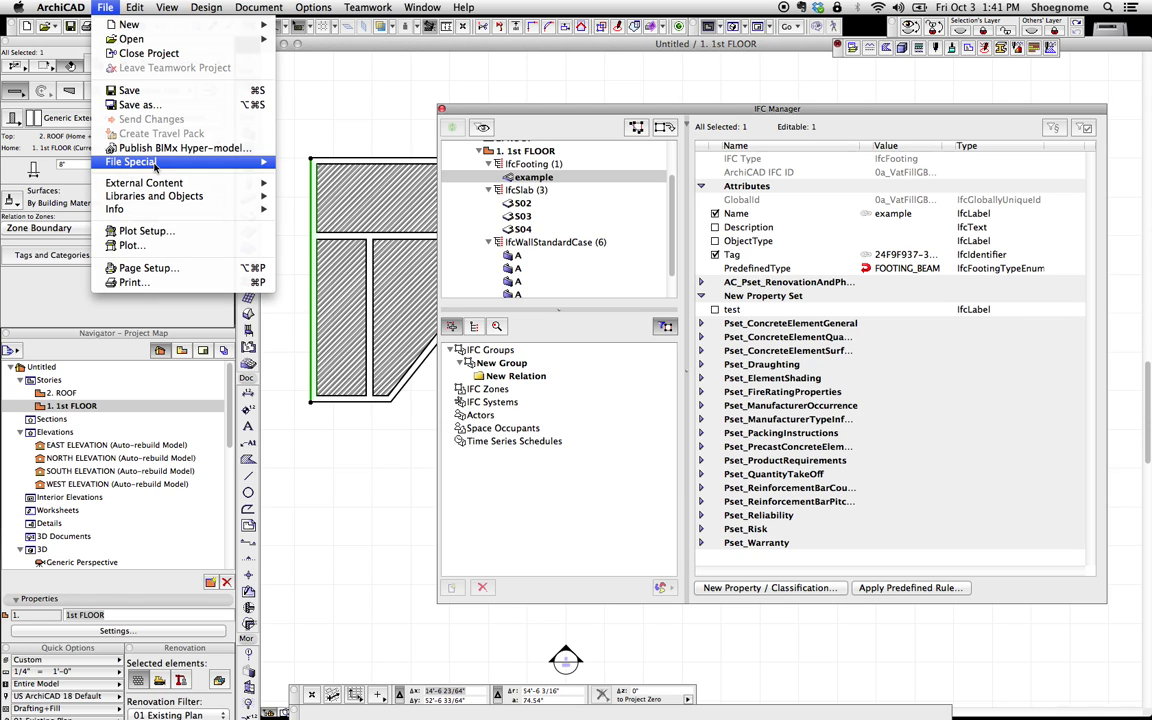
pyautogui.moveTo(175, 161)
pyautogui.moveTo(362, 224)
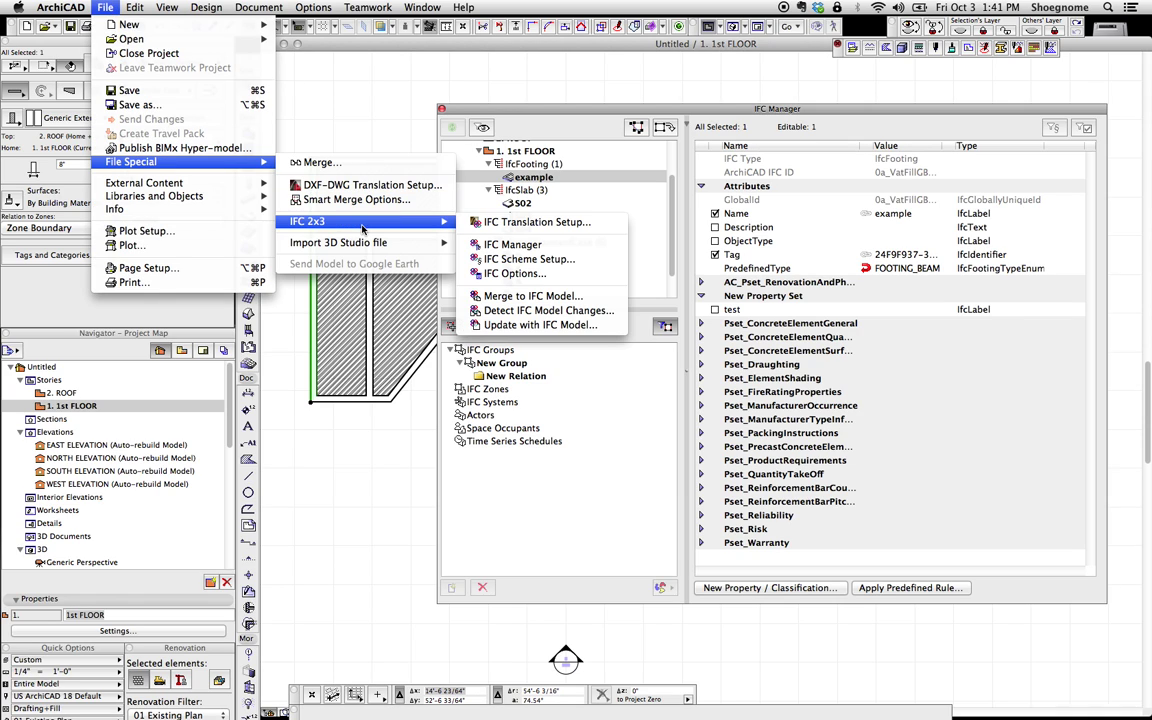
pyautogui.click(512, 244)
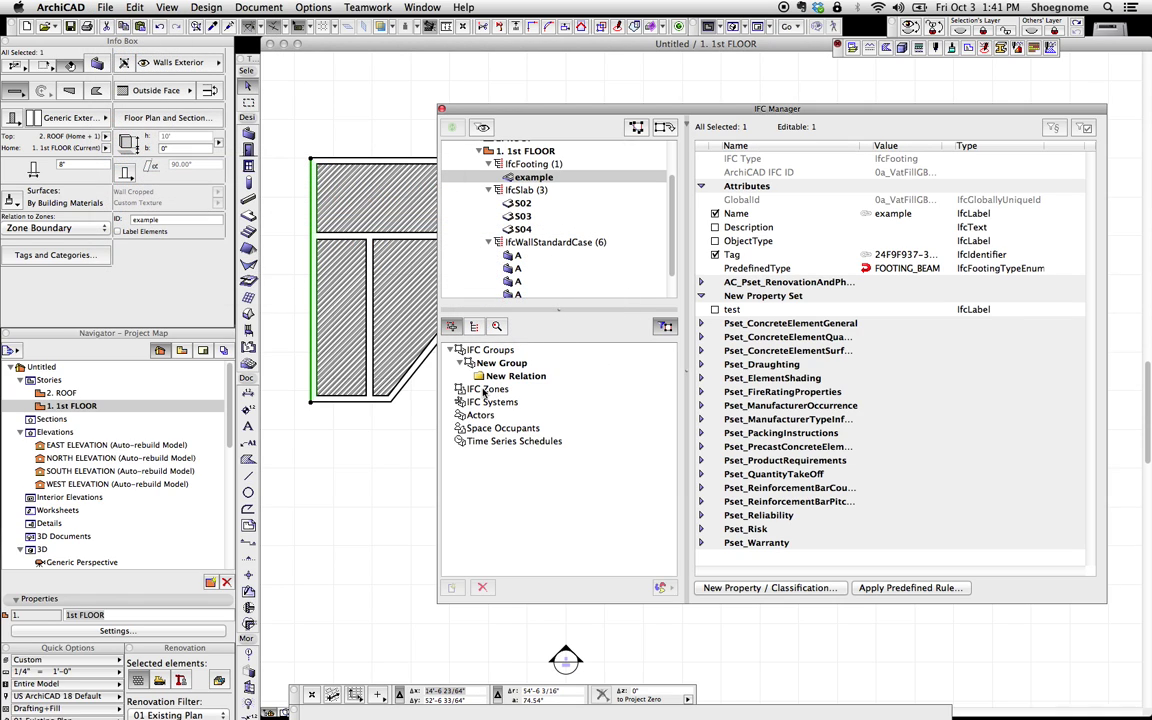
pyautogui.click(388, 421)
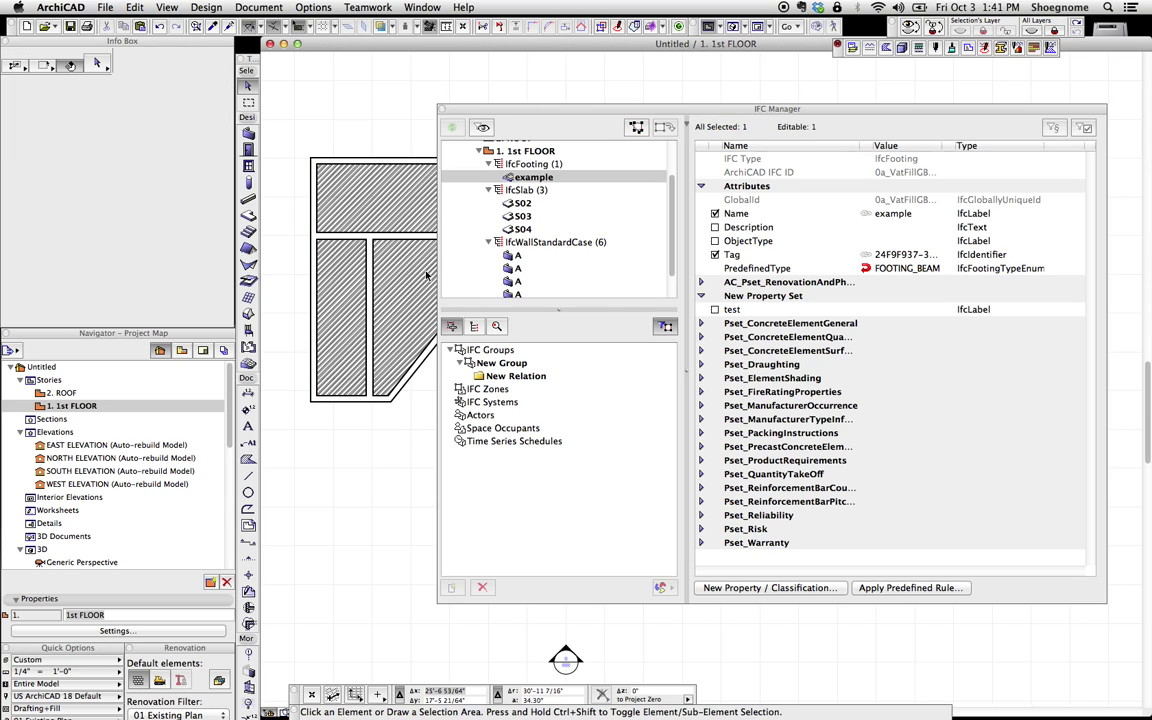
# Step: Hide the walls in the floor plan and limit the IFC Manager tree to visible elements only
pyautogui.scroll(-2, 371, 245)
pyautogui.click(372, 246)
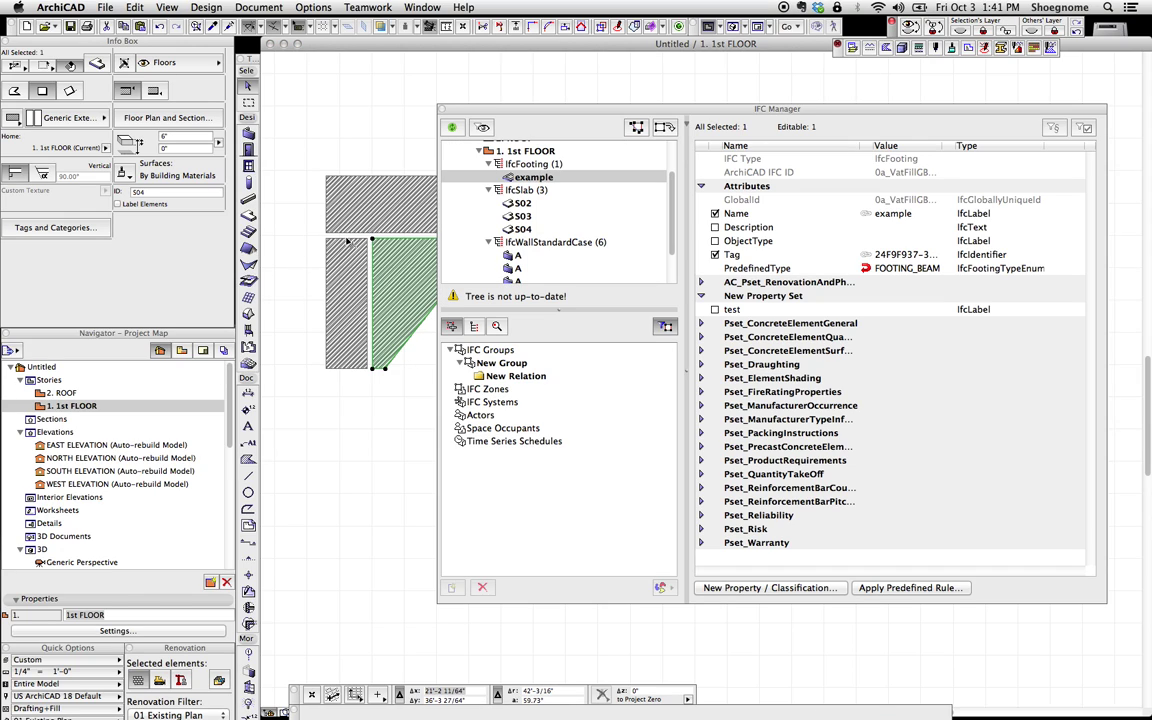
pyautogui.click(366, 287)
pyautogui.click(479, 132)
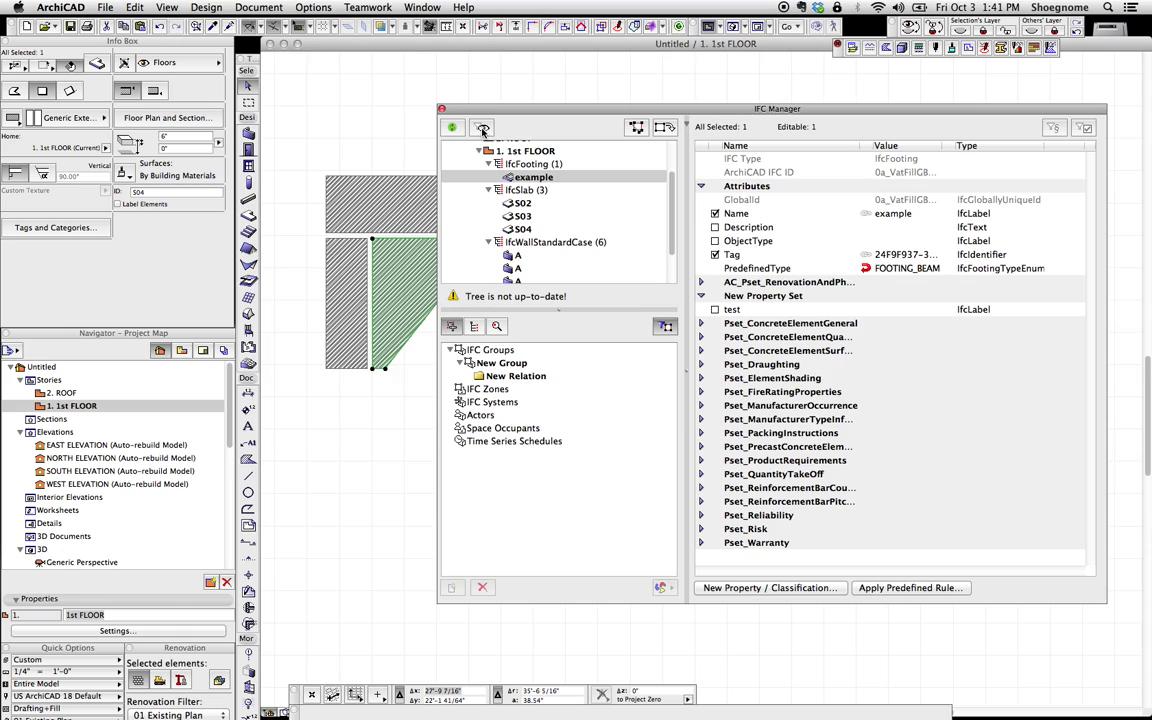
pyautogui.click(482, 129)
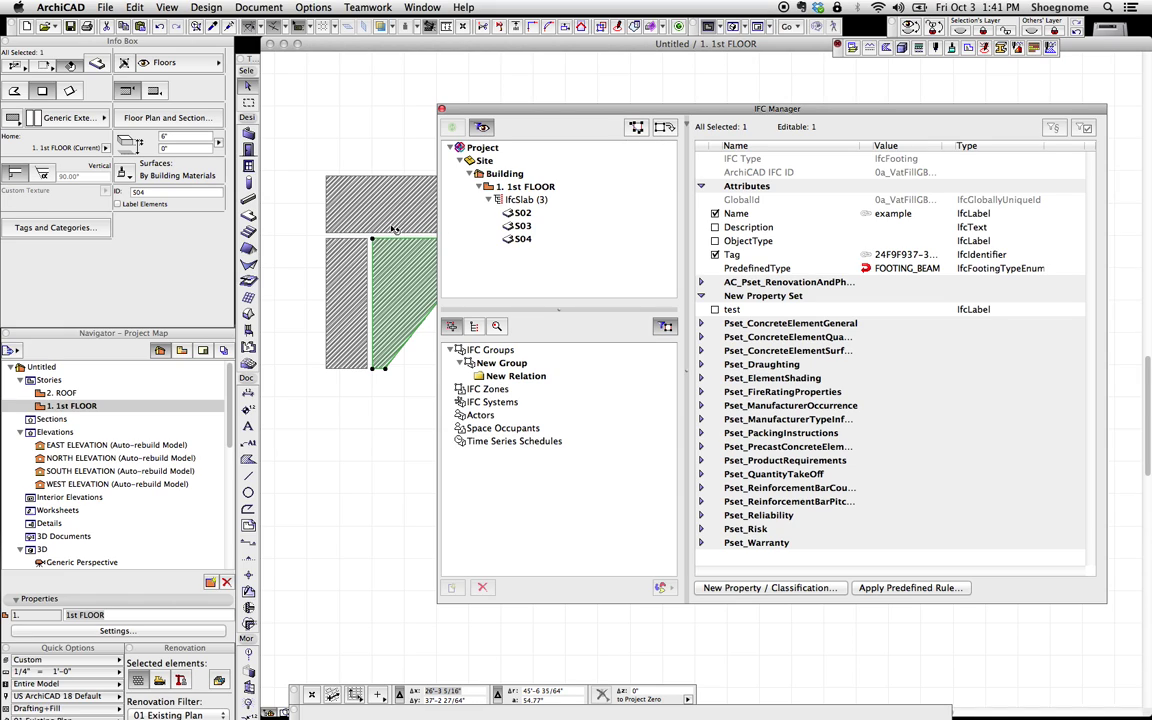
# Step: Select all three floor slabs in the floor plan and pick slab S02 in the IFC Manager tree
pyautogui.click(345, 185)
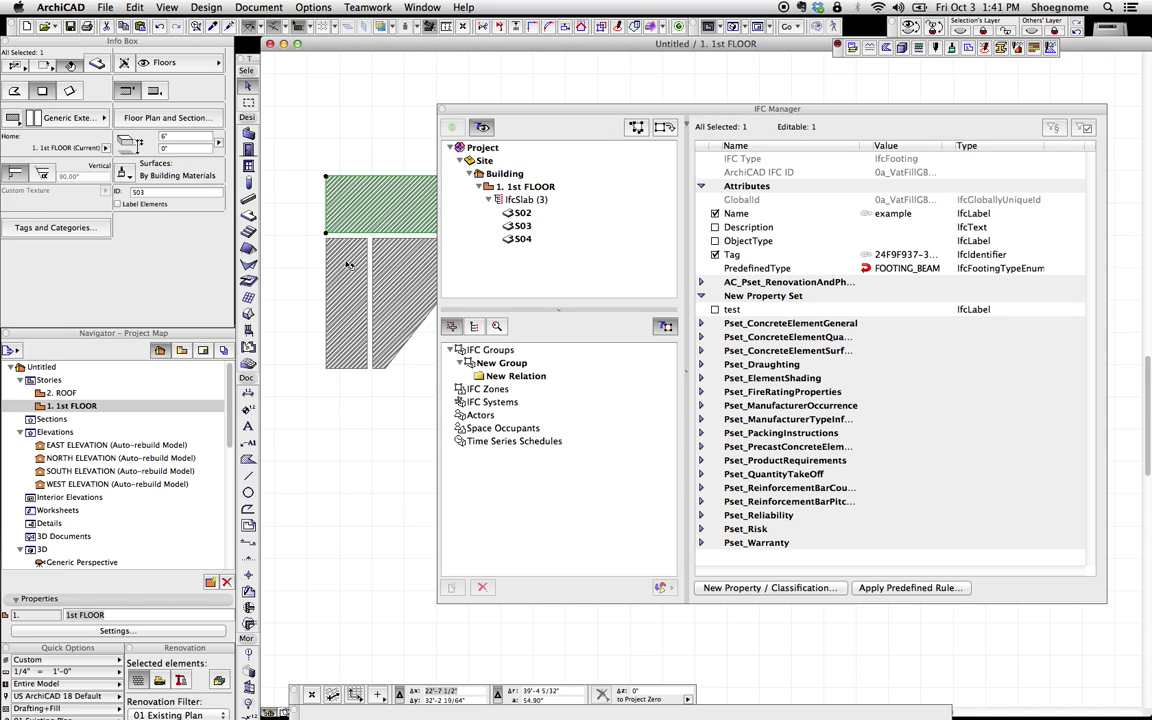
pyautogui.scroll(-2, 348, 264)
pyautogui.press('Escape')
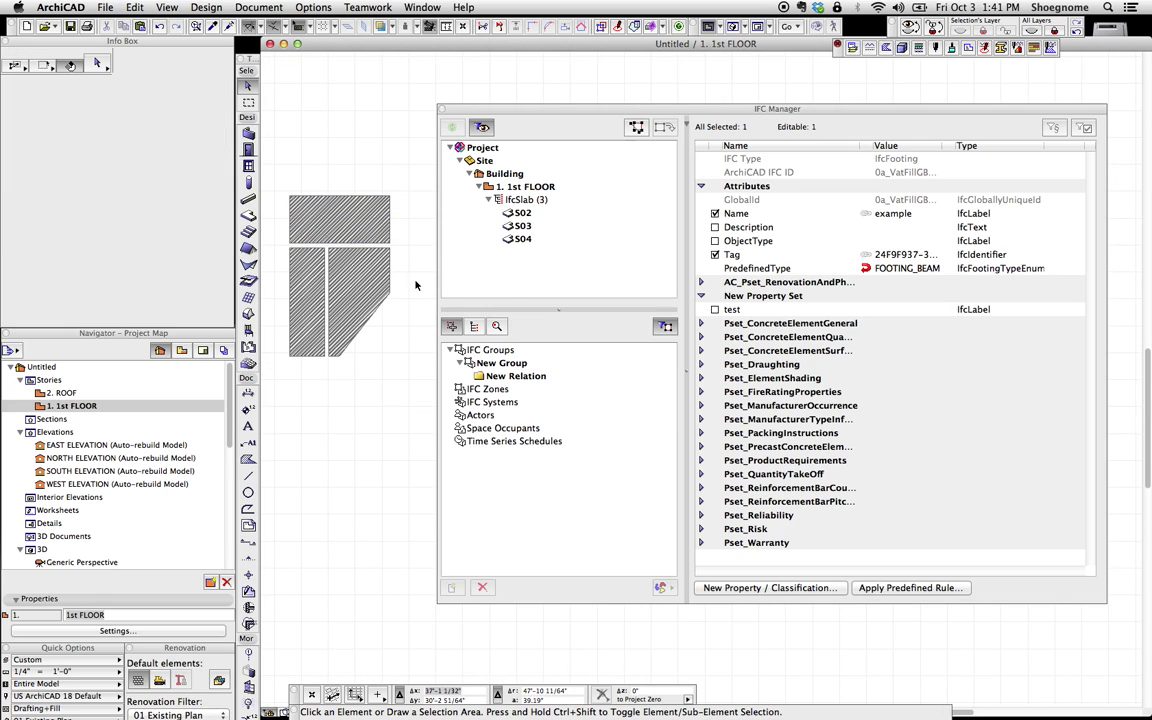
pyautogui.click(360, 290)
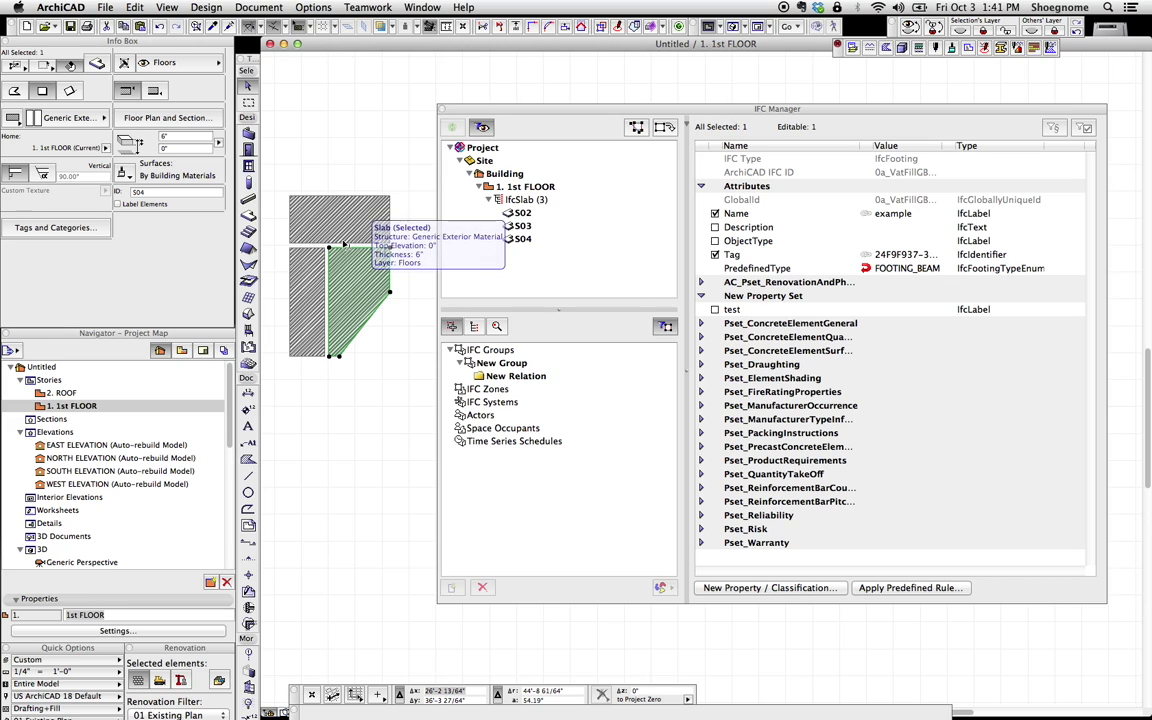
pyautogui.click(314, 218)
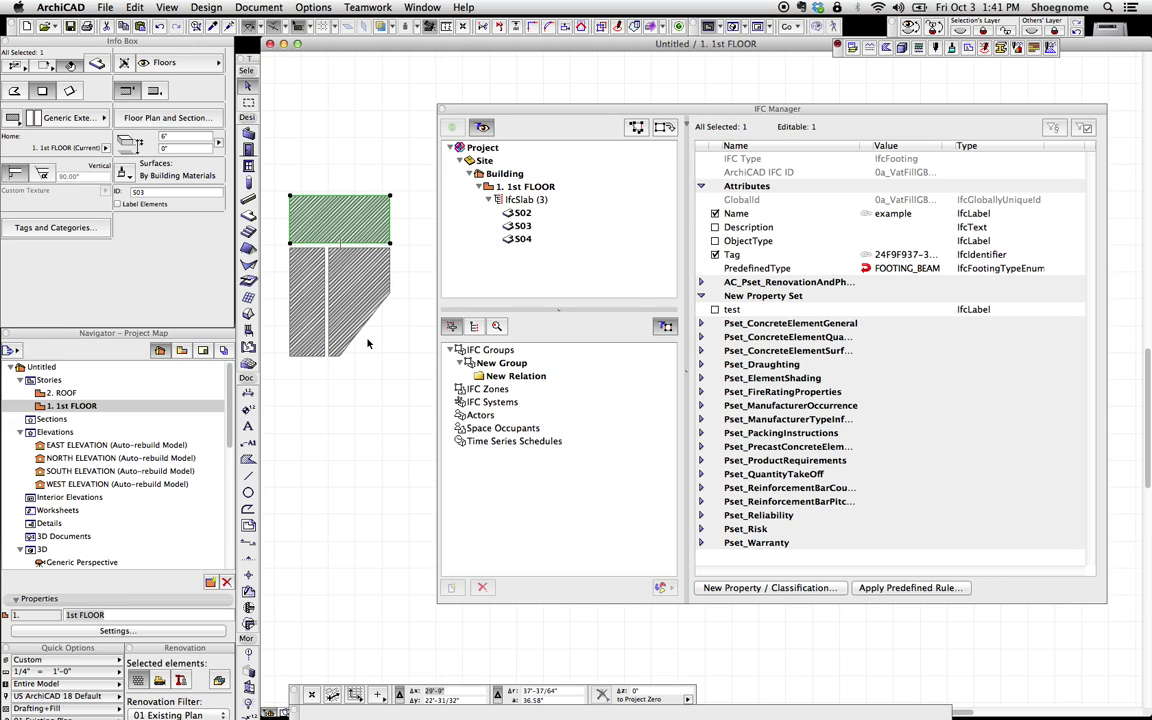
pyautogui.click(394, 353)
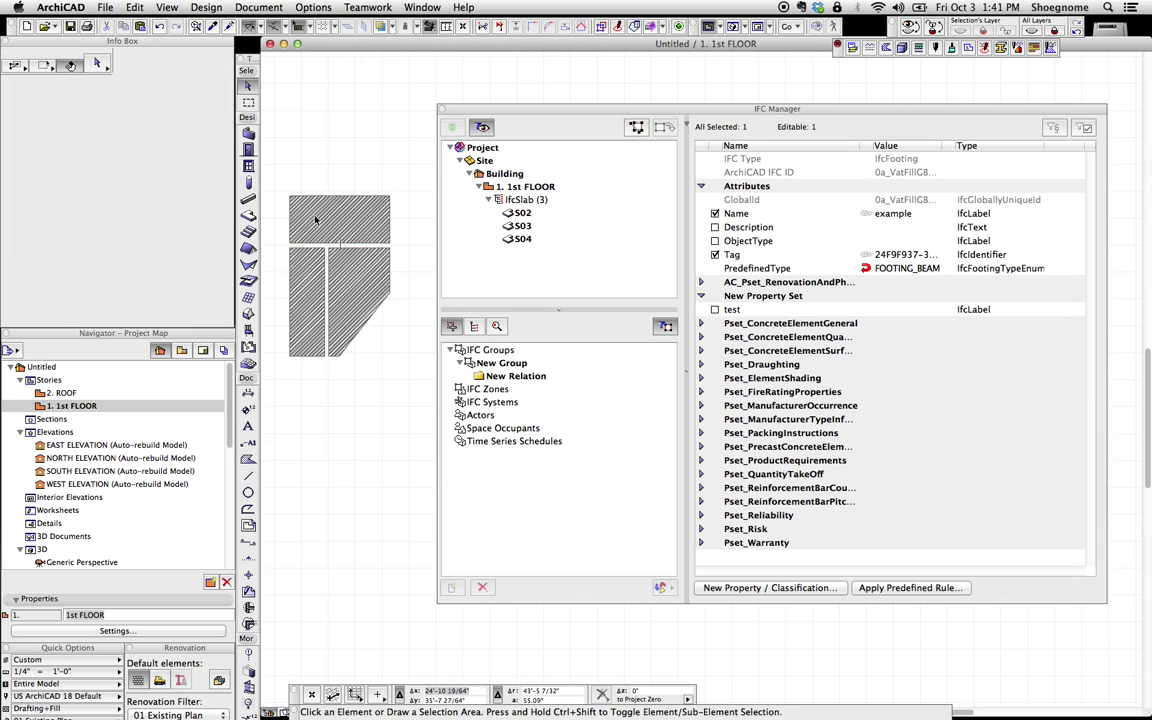
pyautogui.click(407, 370)
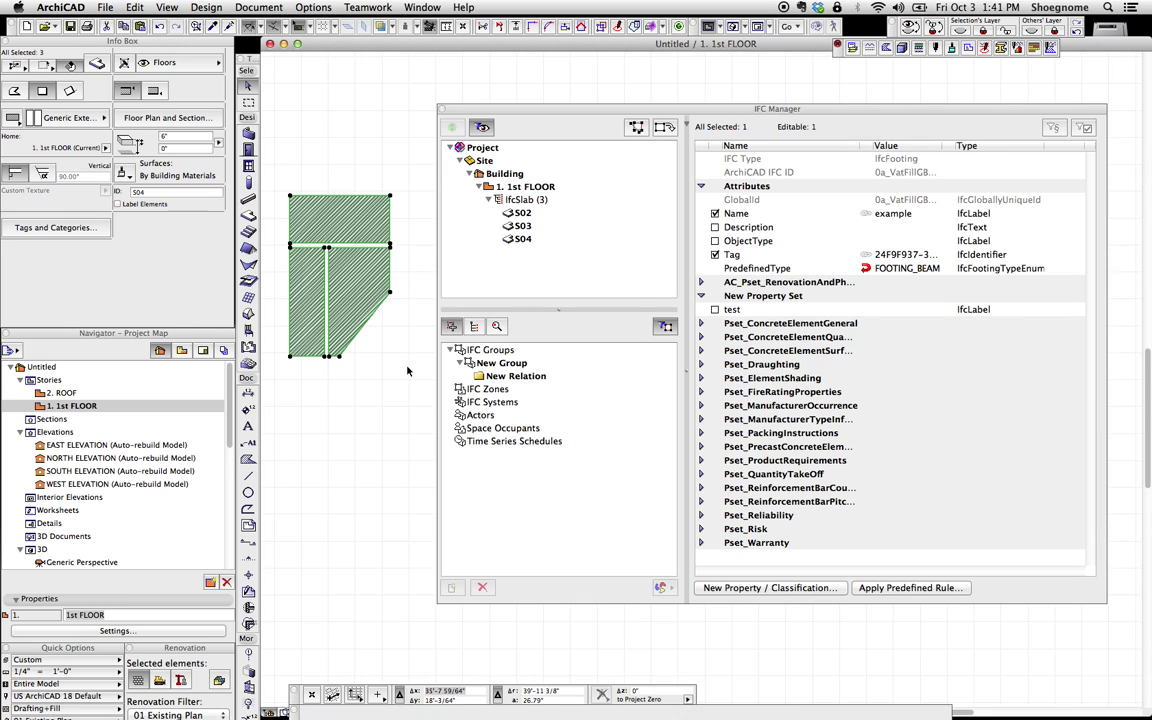
pyautogui.click(520, 213)
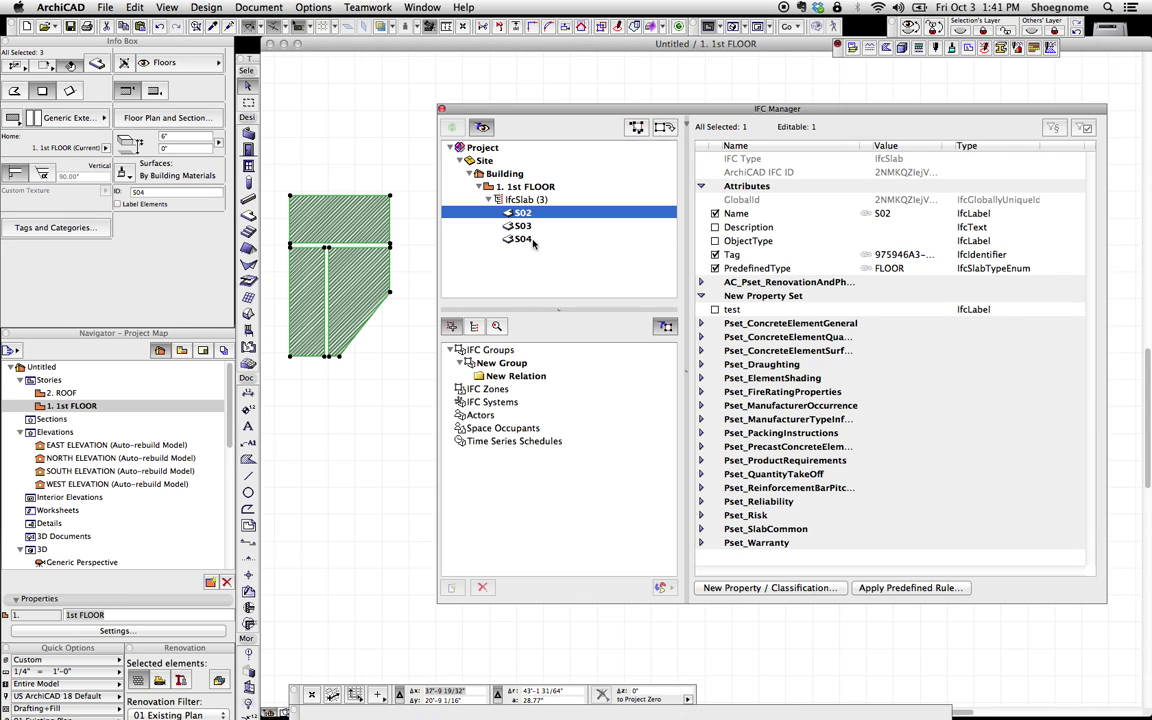
# Step: Clear the slab selection in the floor plan and select slabs S02, S03 and S04 together in the IFC Manager tree
pyautogui.keyDown('shift'); pyautogui.click(522, 239); pyautogui.keyUp('shift')
pyautogui.click(379, 178)
pyautogui.click(488, 212)
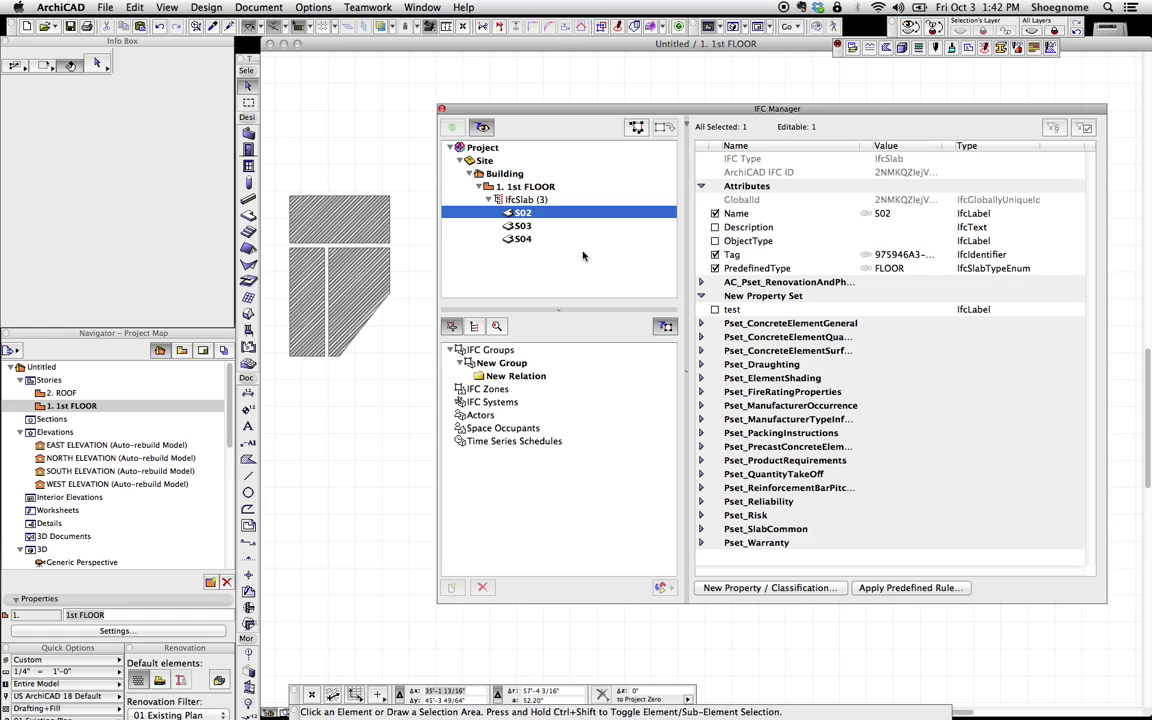
pyautogui.keyDown('shift'); pyautogui.click(525, 240); pyautogui.keyUp('shift')
# Step: Inspect the slabs' Pset_ElementShading and Pset_FireRatingProperties sets, leaving only the latter expanded, and select all three slabs in the floor plan
pyautogui.click(702, 379)
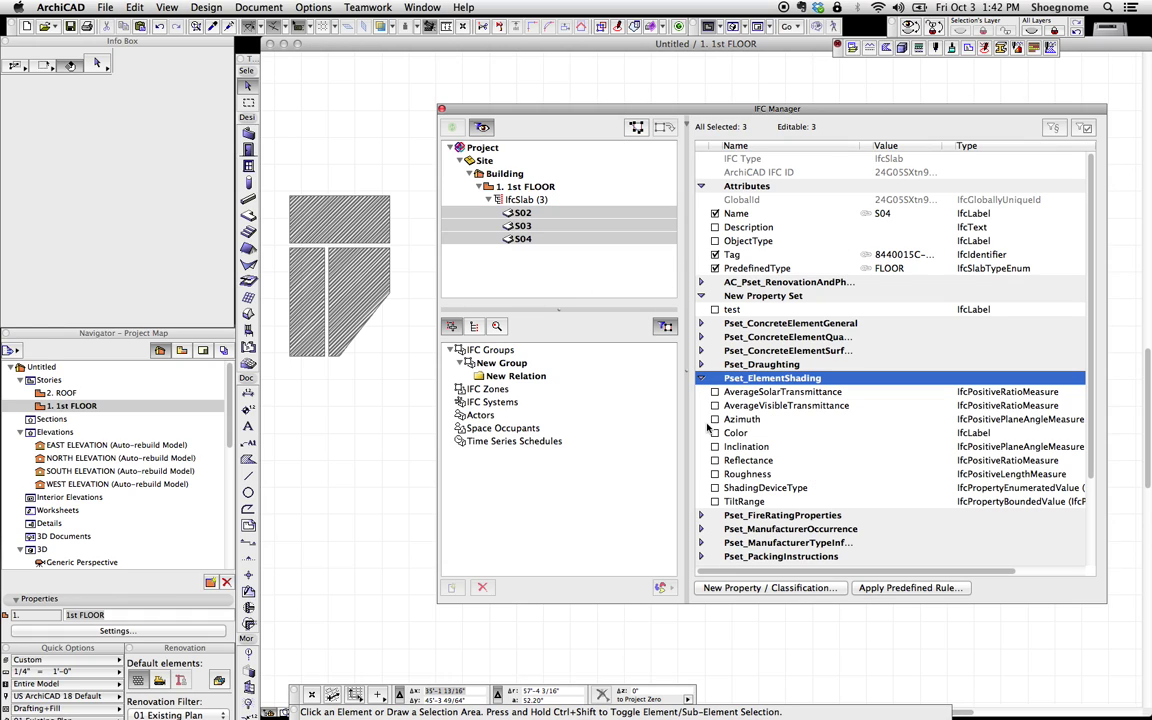
pyautogui.click(702, 379)
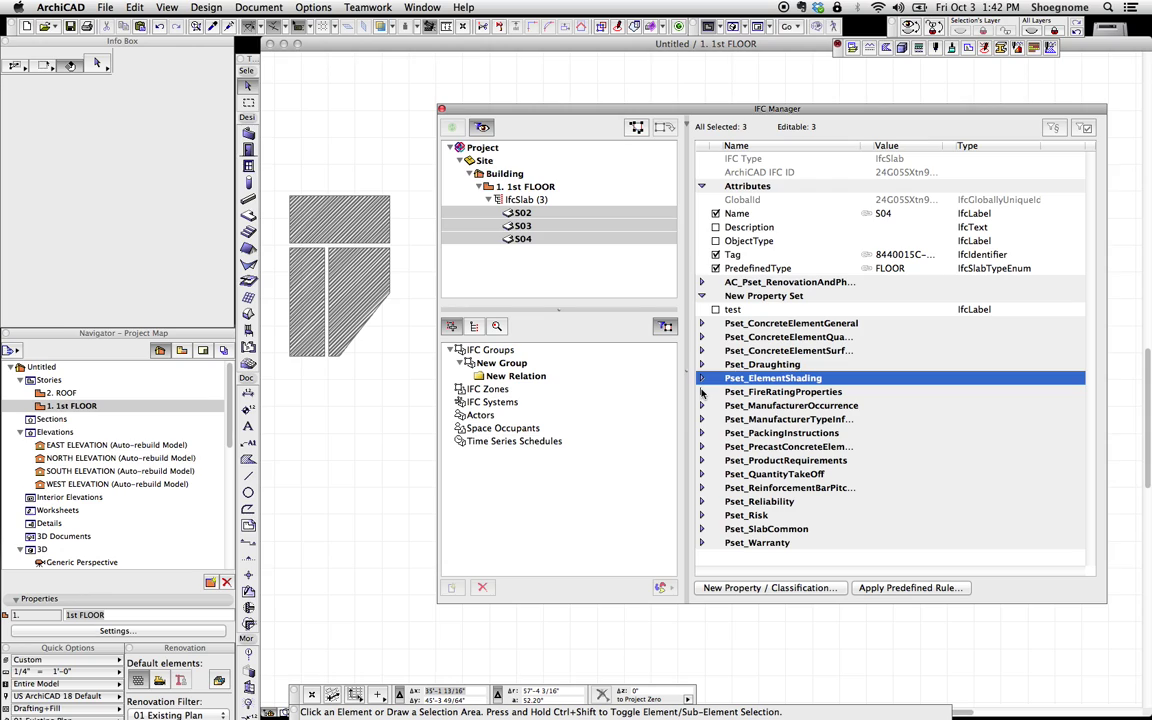
pyautogui.click(373, 290)
pyautogui.click(701, 391)
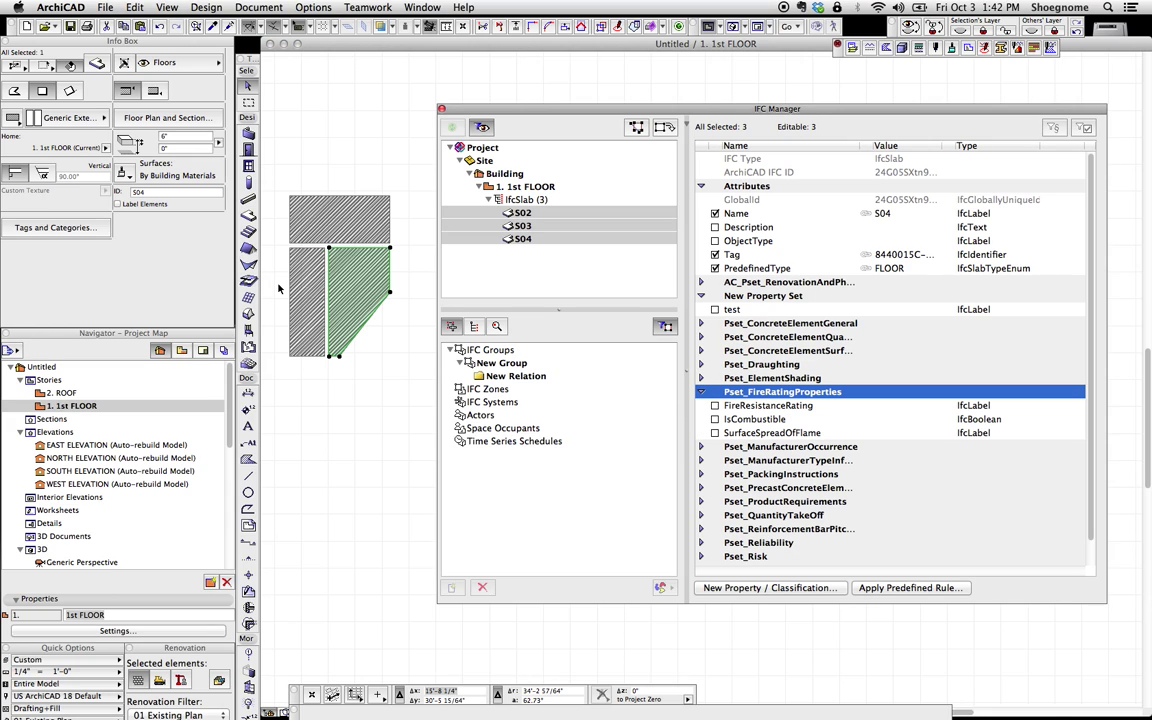
pyautogui.click(340, 234)
# Step: Enable the FireResistanceRating property for the three slabs and set its value to 1 hour
pyautogui.click(722, 406)
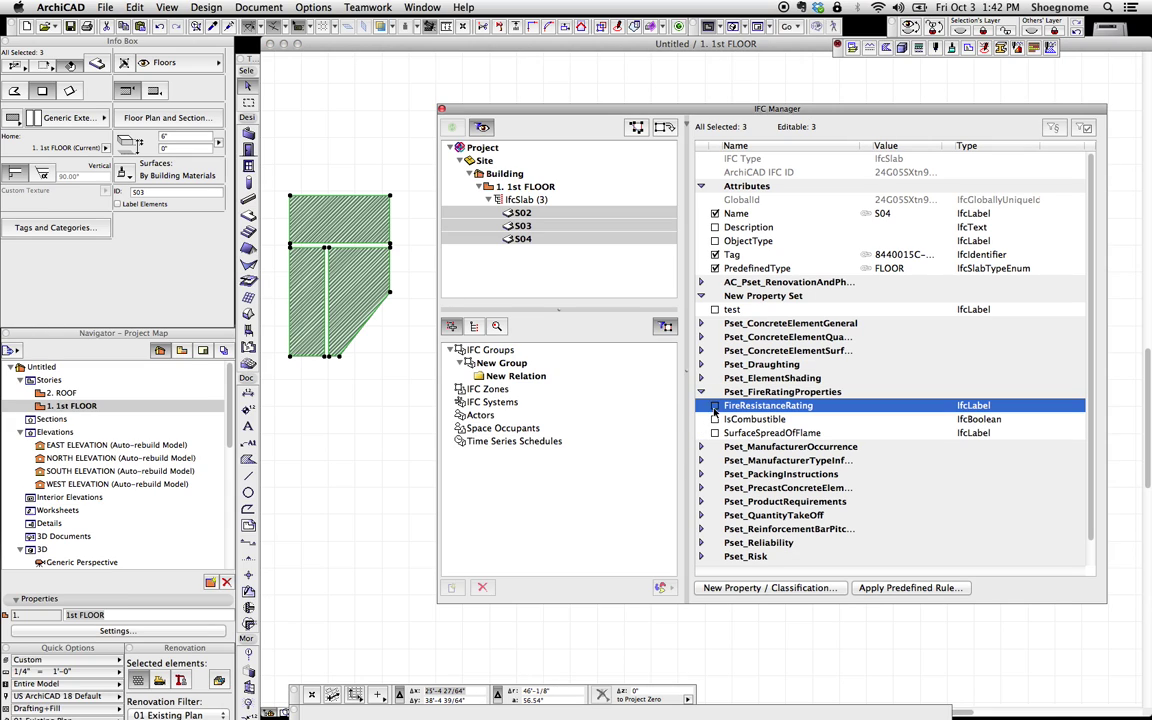
pyautogui.click(729, 407)
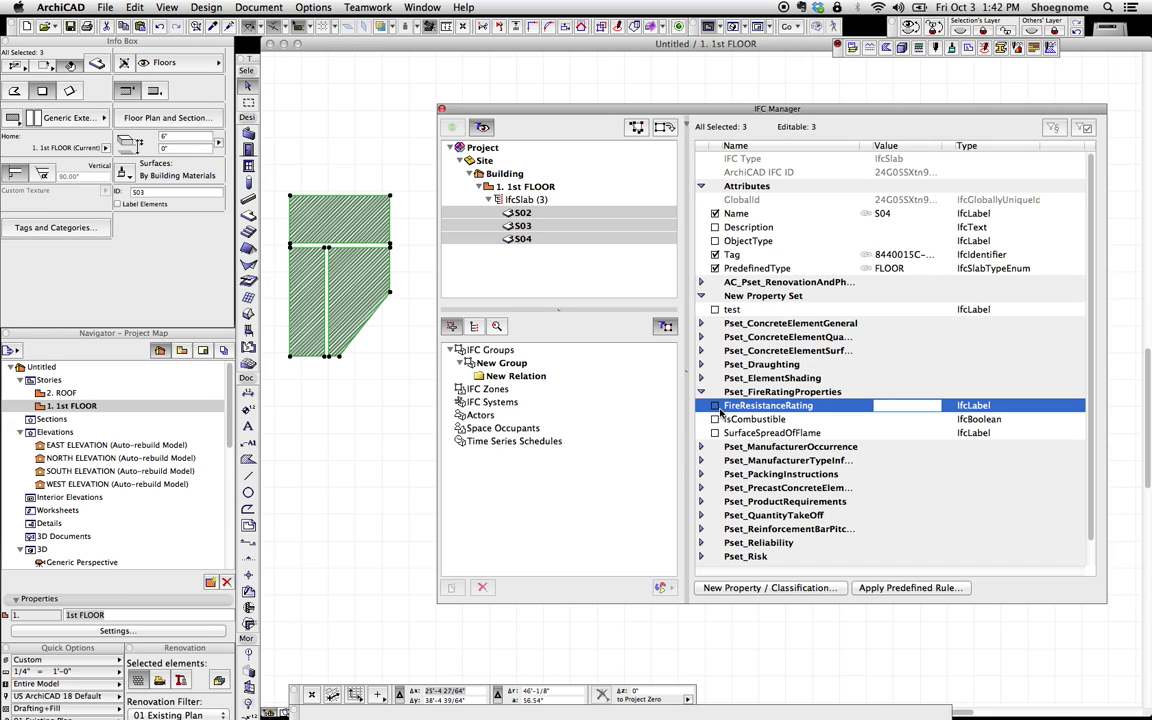
pyautogui.click(716, 406)
pyautogui.click(892, 405)
pyautogui.write('1 hour')
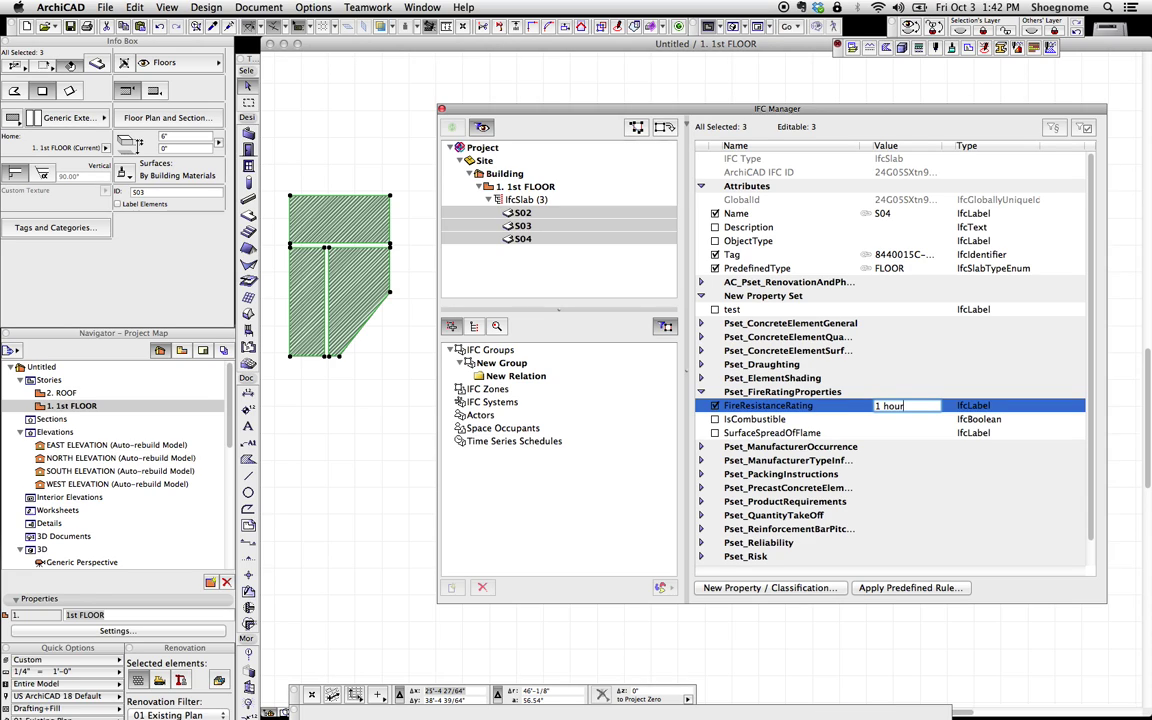
pyautogui.click(790, 460)
# Step: Select the value of the slabs' IsCombustible property in Pset_FireRatingProperties
pyautogui.click(885, 420)
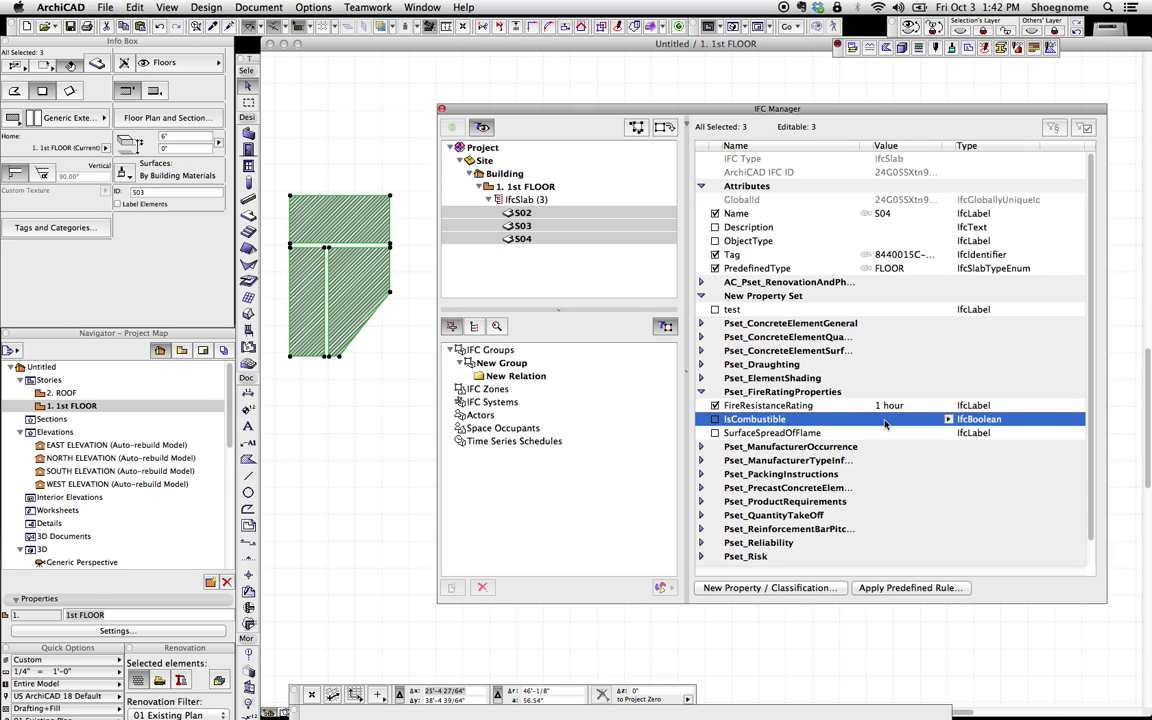